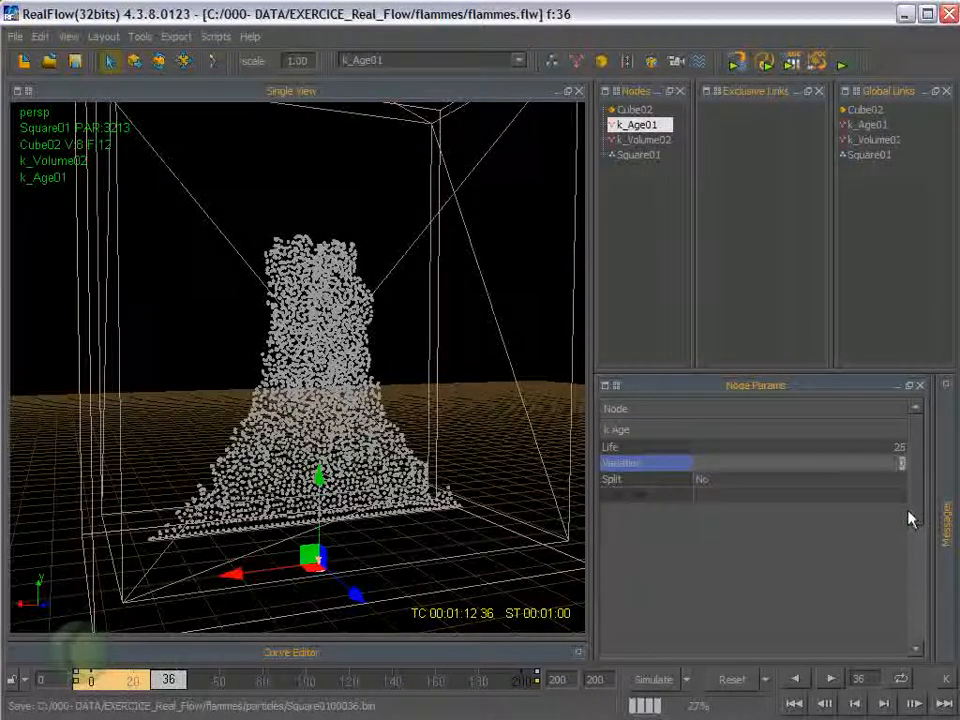
Set the k_Age01 daemon's Variation to 5 and reset the simulation to frame 0.
text(5)
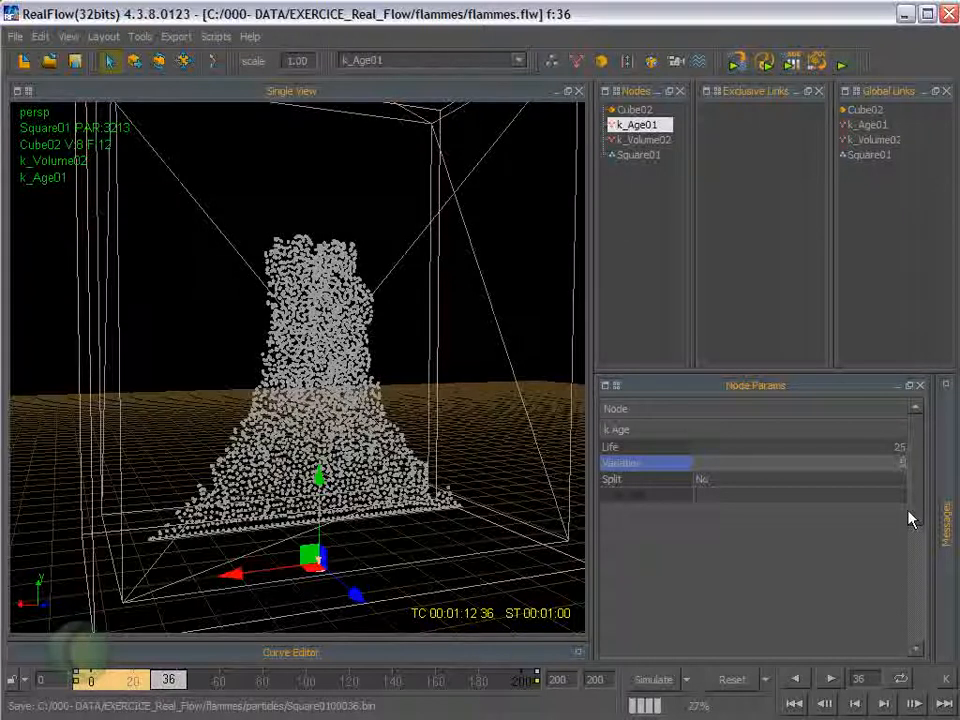
key(Return)
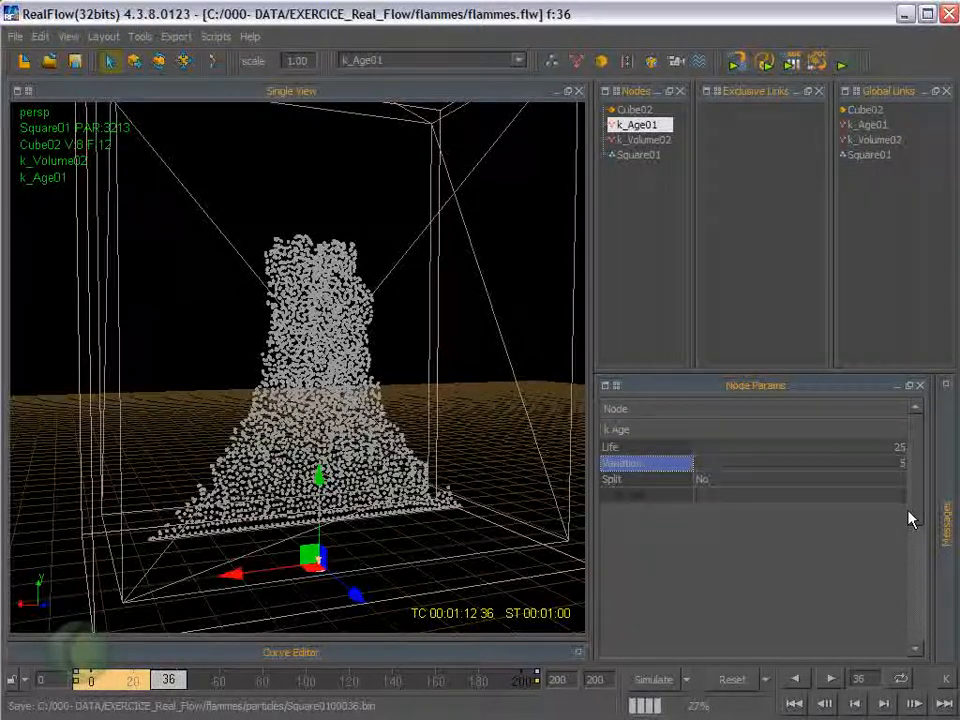
click(731, 681)
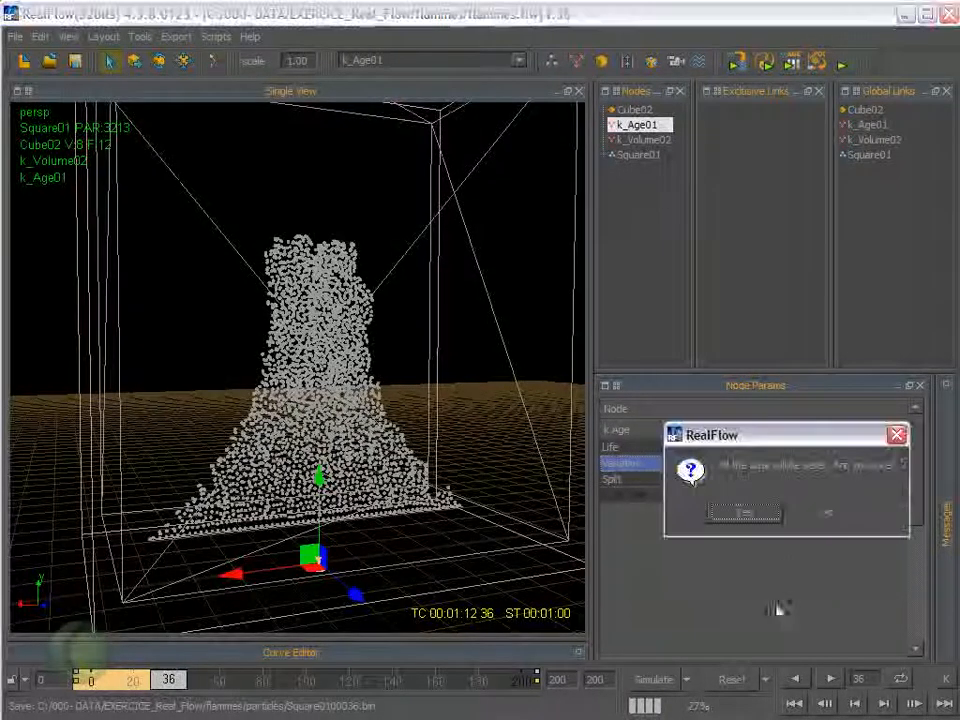
click(770, 512)
Simulate the gas particles up to frame 28 to check the age variation, and reset the scene to frame 0.
click(655, 681)
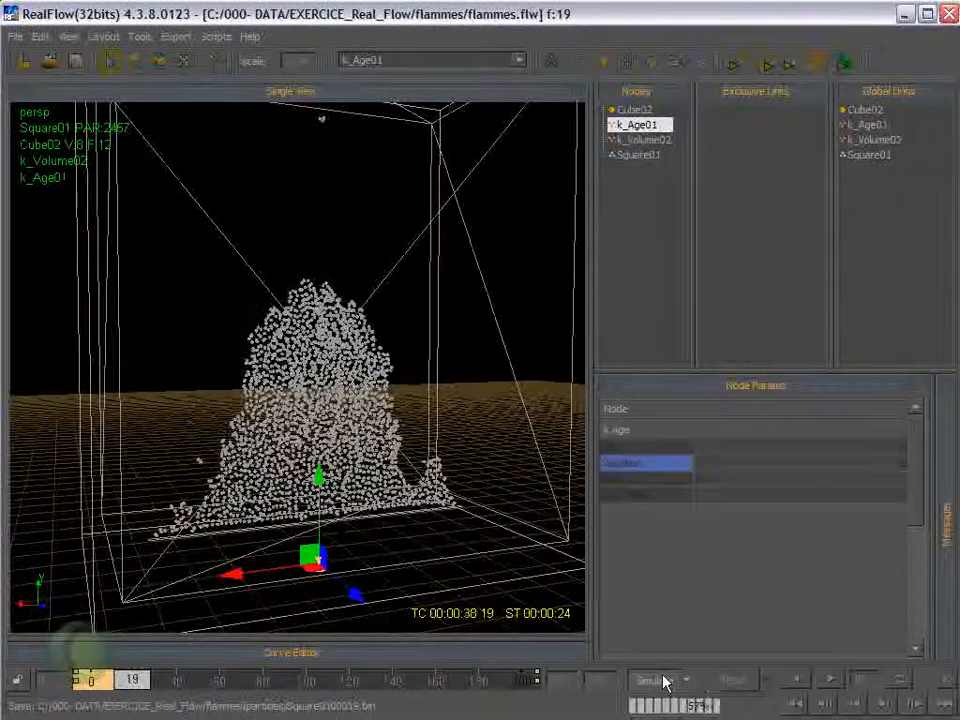
click(652, 676)
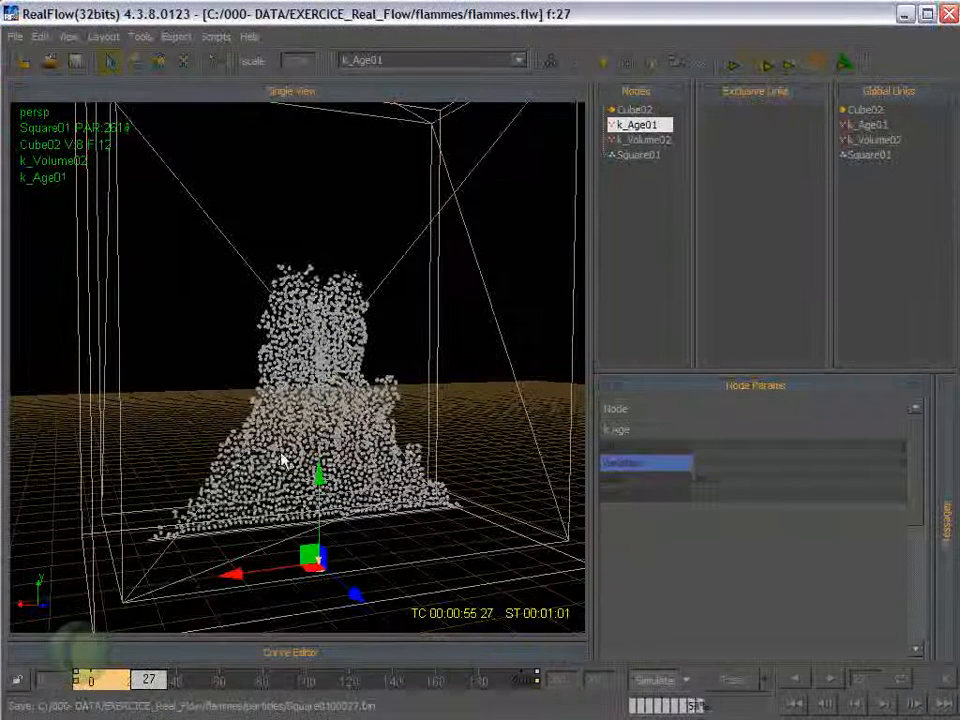
click(663, 685)
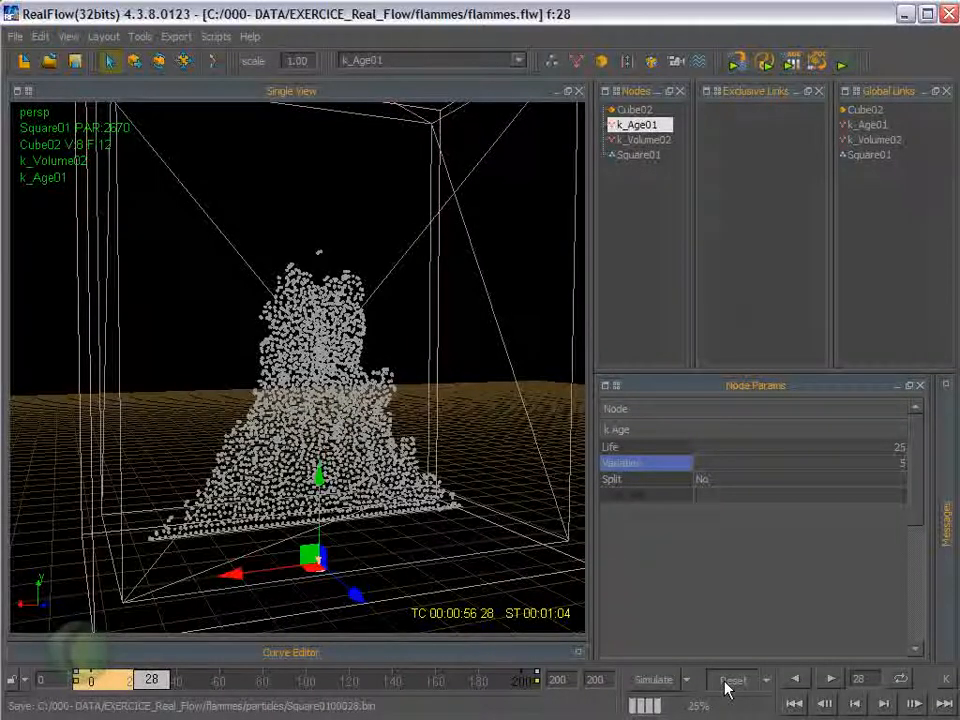
click(726, 683)
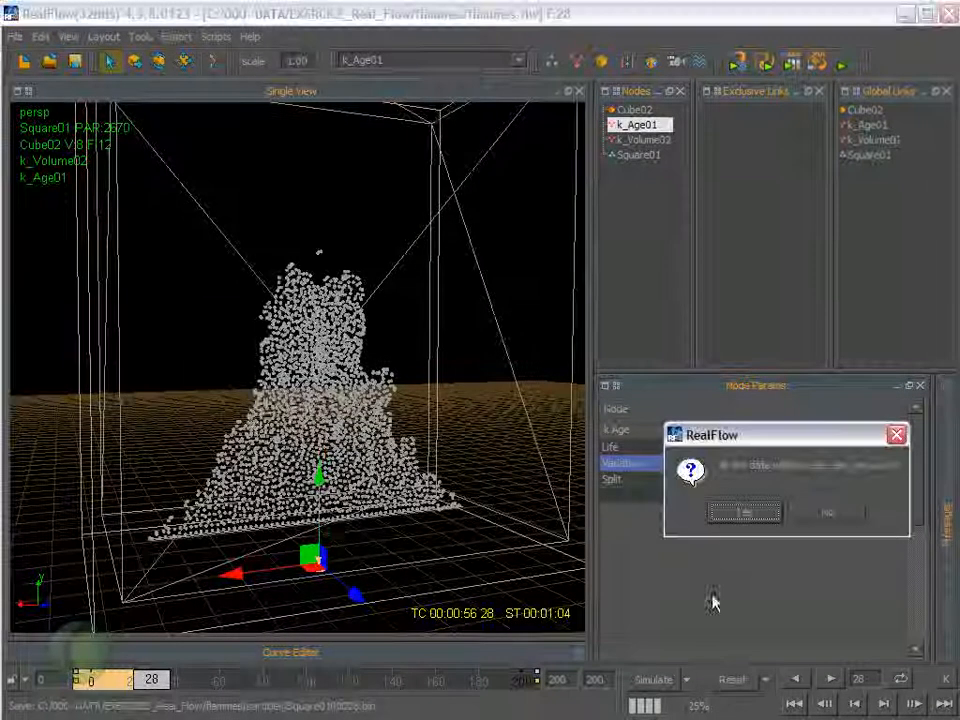
click(739, 510)
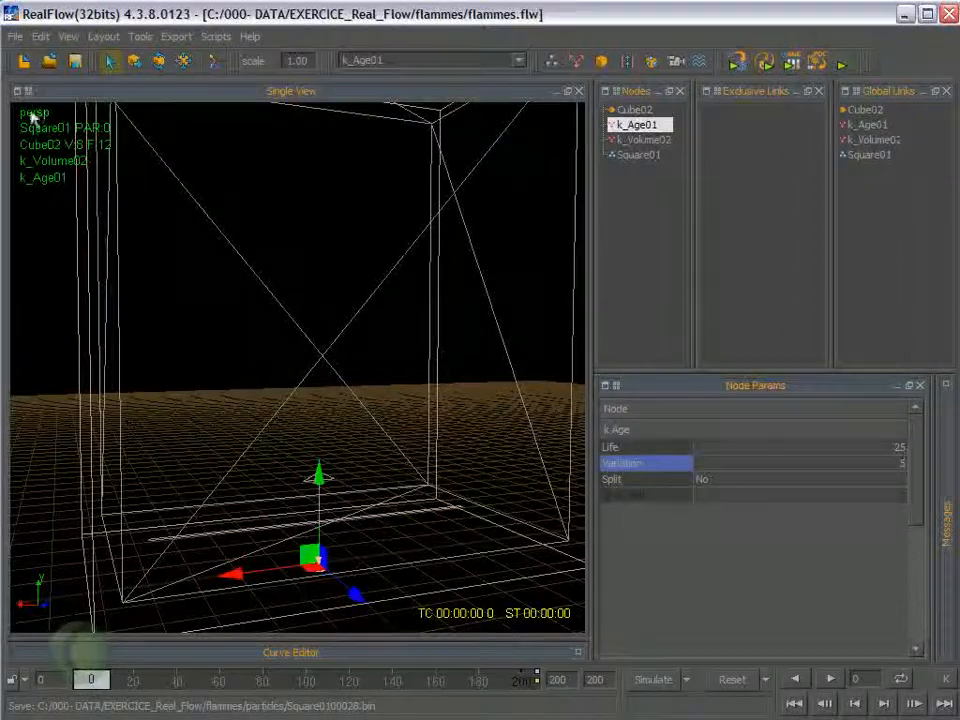
Save the current flammes project under its existing name.
click(16, 37)
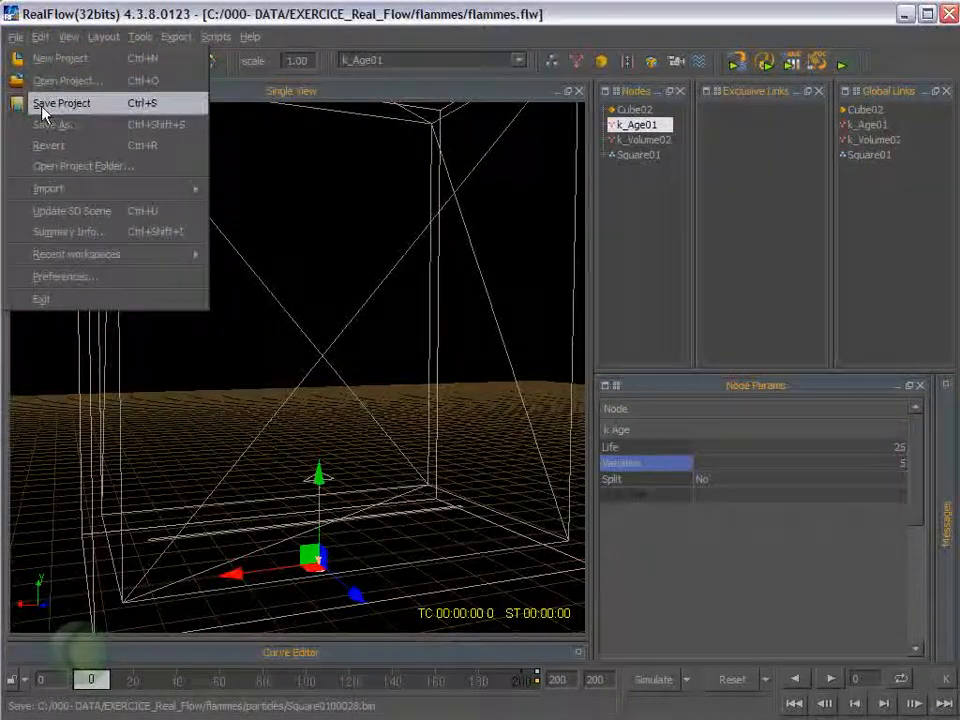
click(40, 103)
mouse_move(386, 527)
alt+mouse_down()
mouse_move(373, 527)
mouse_move(454, 527)
mouse_move(410, 540)
mouse_move(392, 527)
alt+mouse_up()
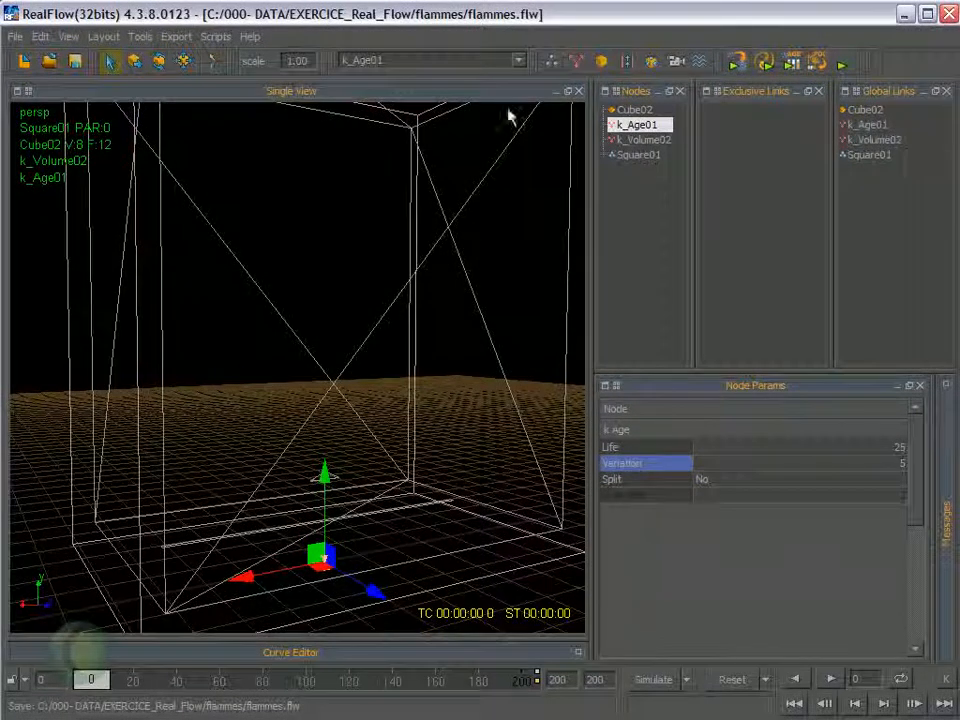
click(16, 38)
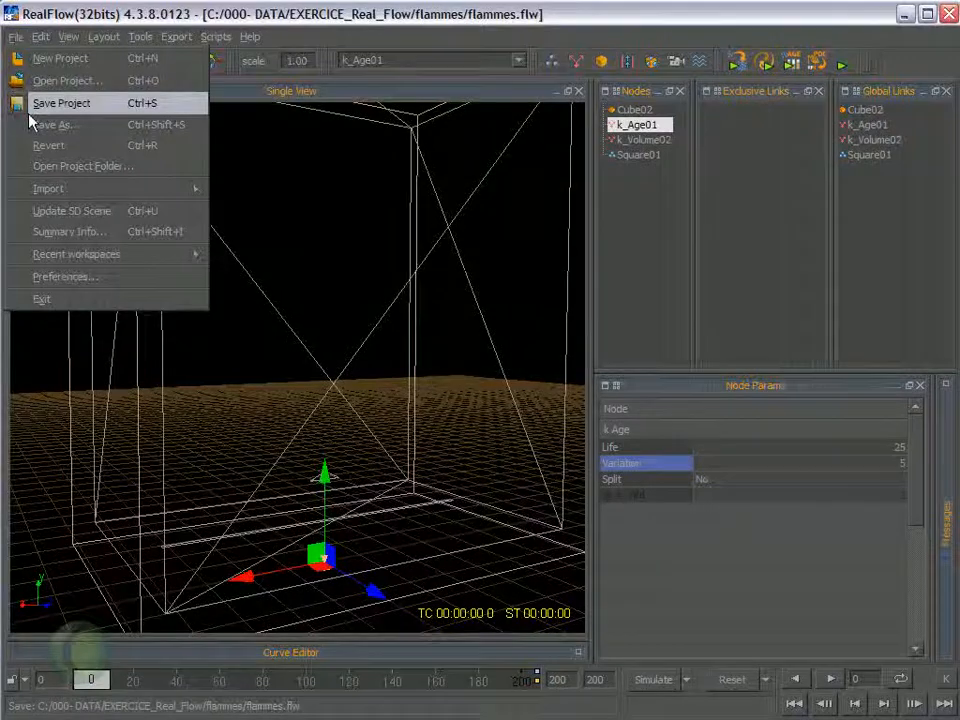
click(31, 108)
Save a new version of the project as flammes02.flw in the flammes folder.
click(16, 38)
click(42, 128)
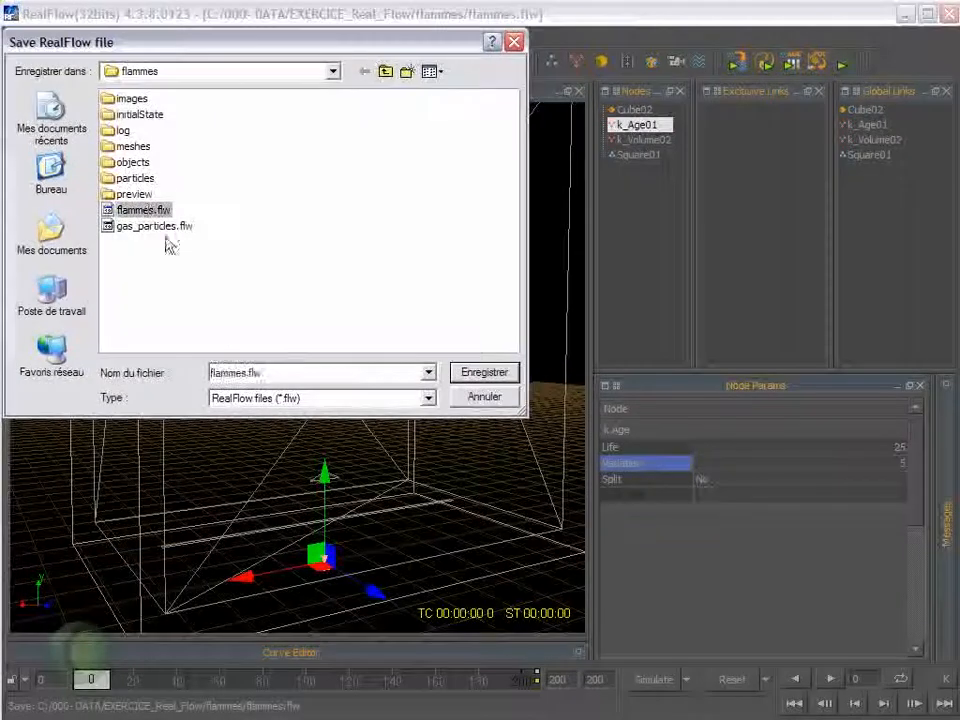
click(262, 374)
click(247, 373)
text(02)
key(Return)
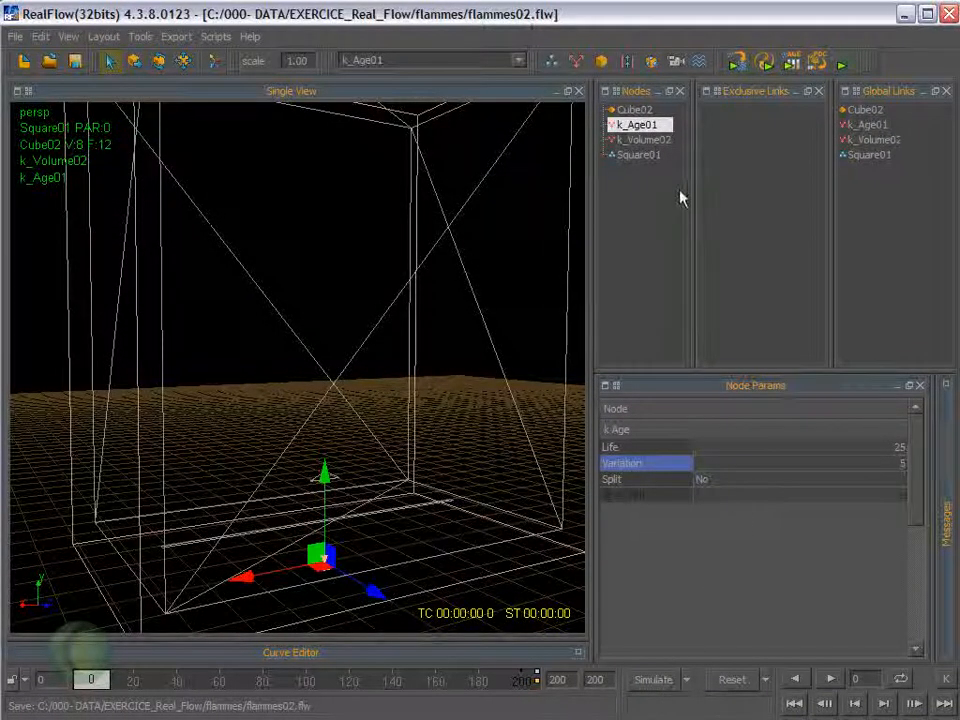
Set the Square01 emitter's Speed to 10.
click(645, 155)
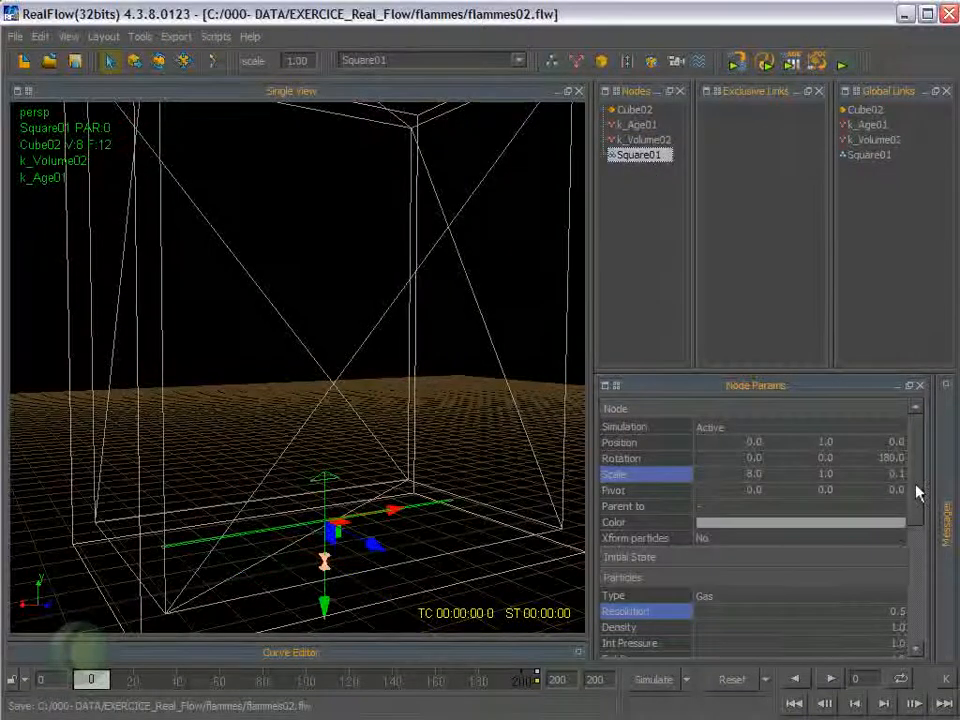
drag(917, 490, 915, 549)
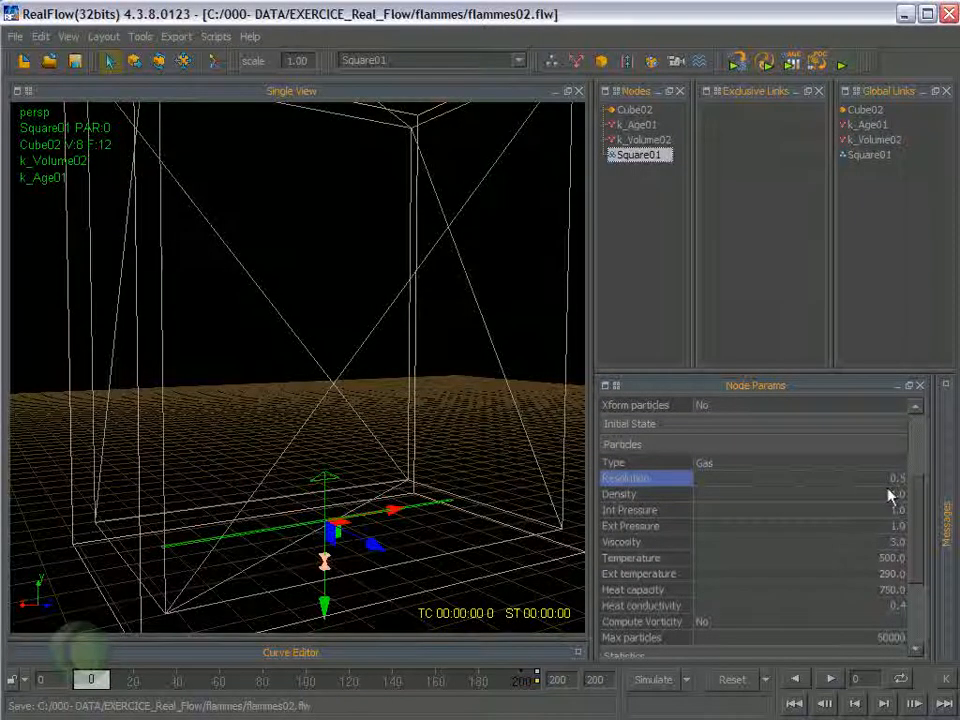
drag(917, 507, 917, 640)
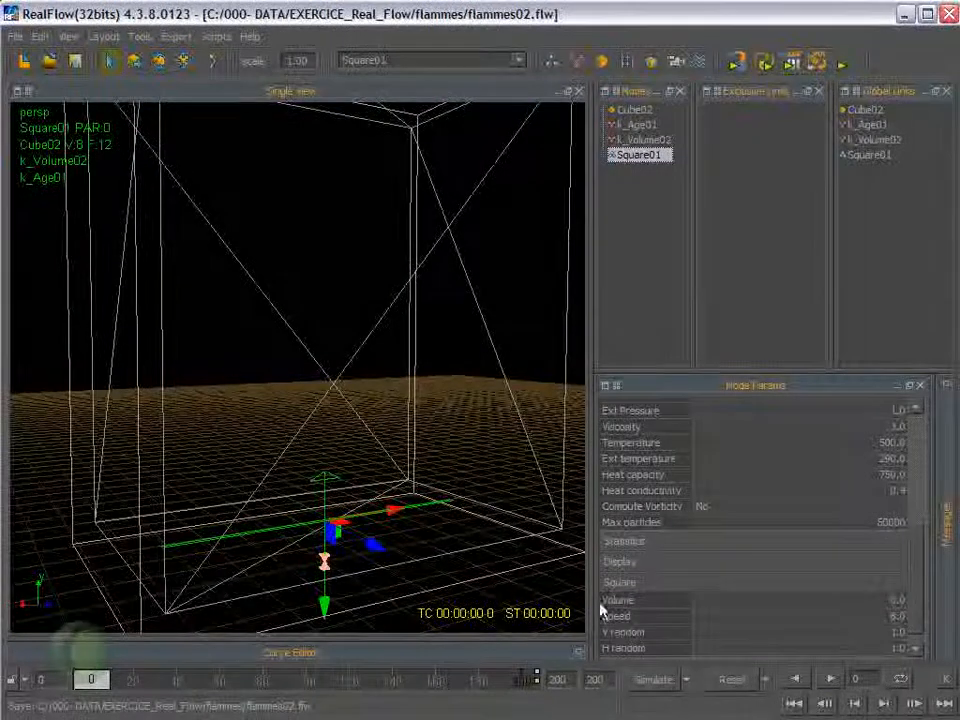
double_click(894, 616)
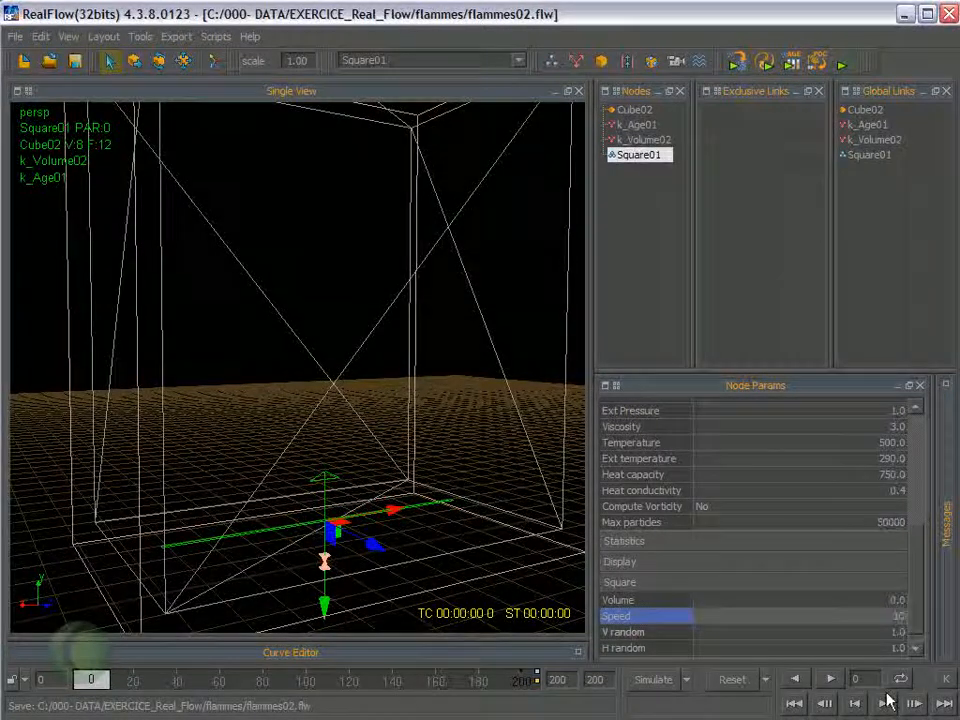
text(10)
key(Return)
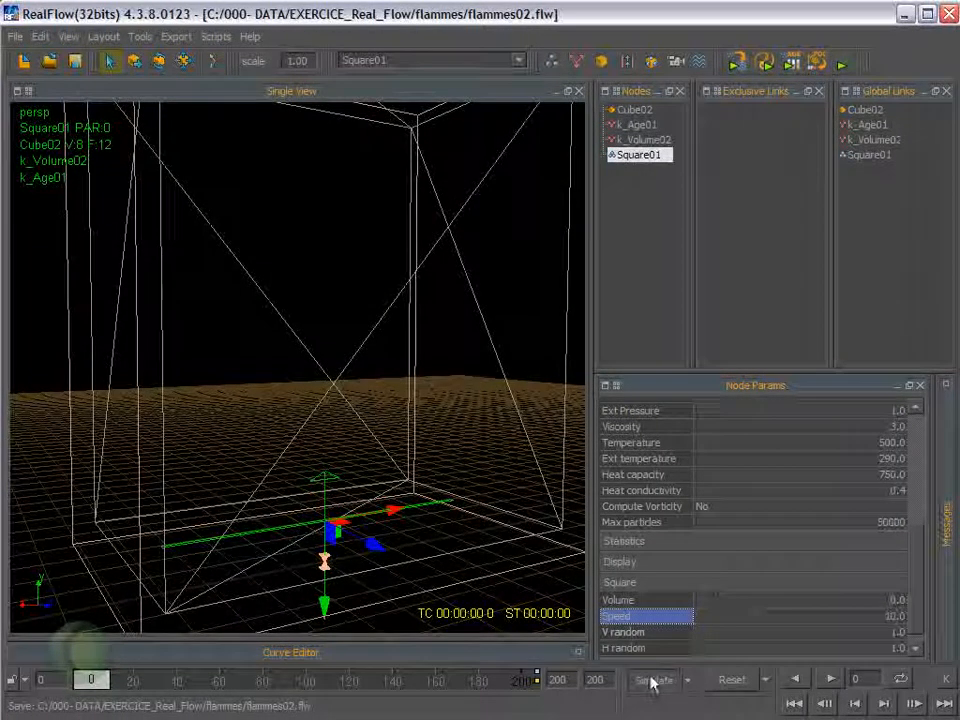
Simulate the faster emission up to frame 24 and inspect the flame shape inside the whole volume box.
click(652, 681)
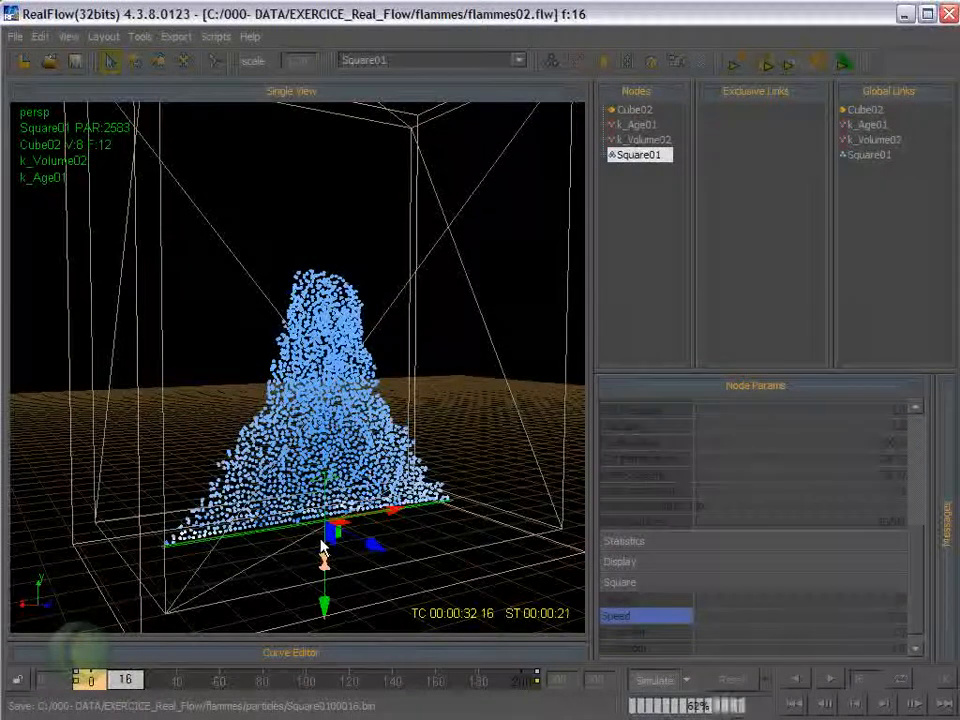
alt+drag(322, 545, 390, 368)
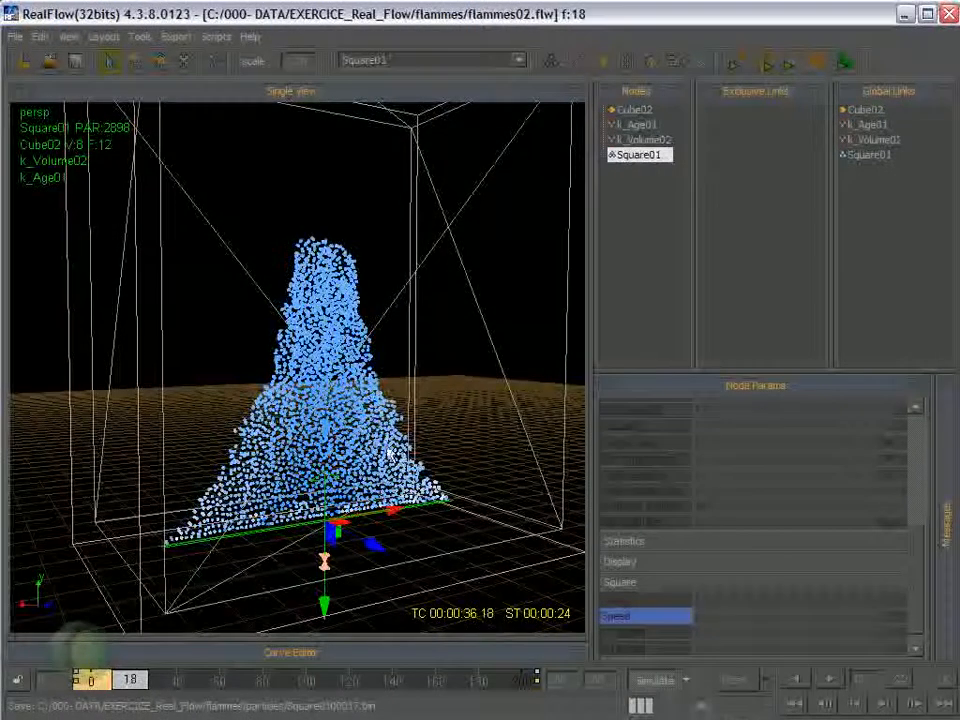
scroll(363, 390, down, 4)
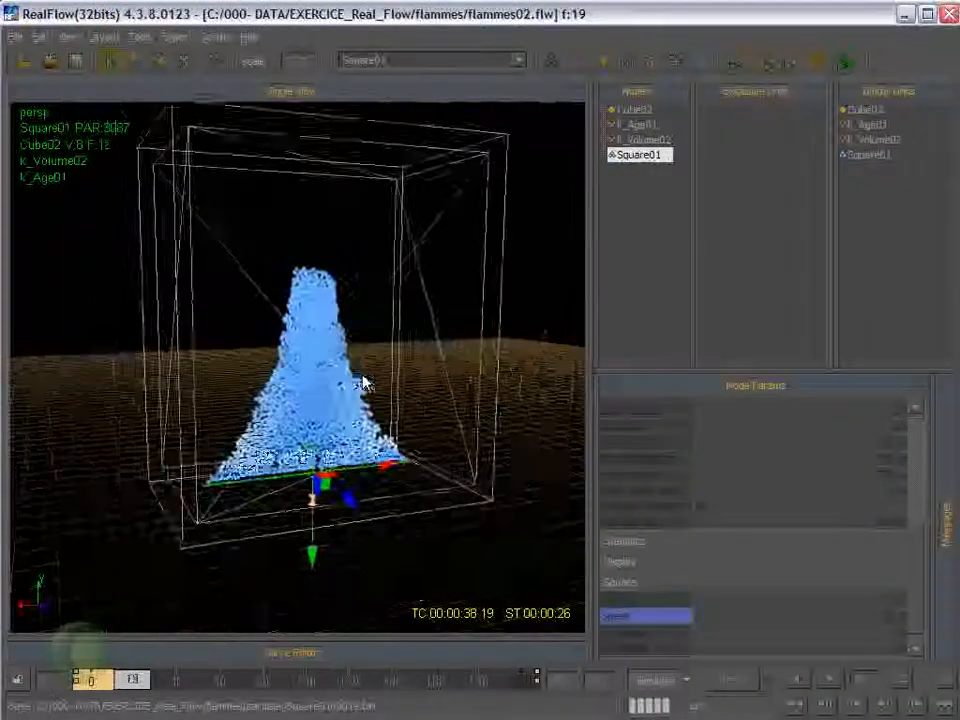
alt+drag(363, 390, 345, 407)
alt+drag(350, 393, 358, 455)
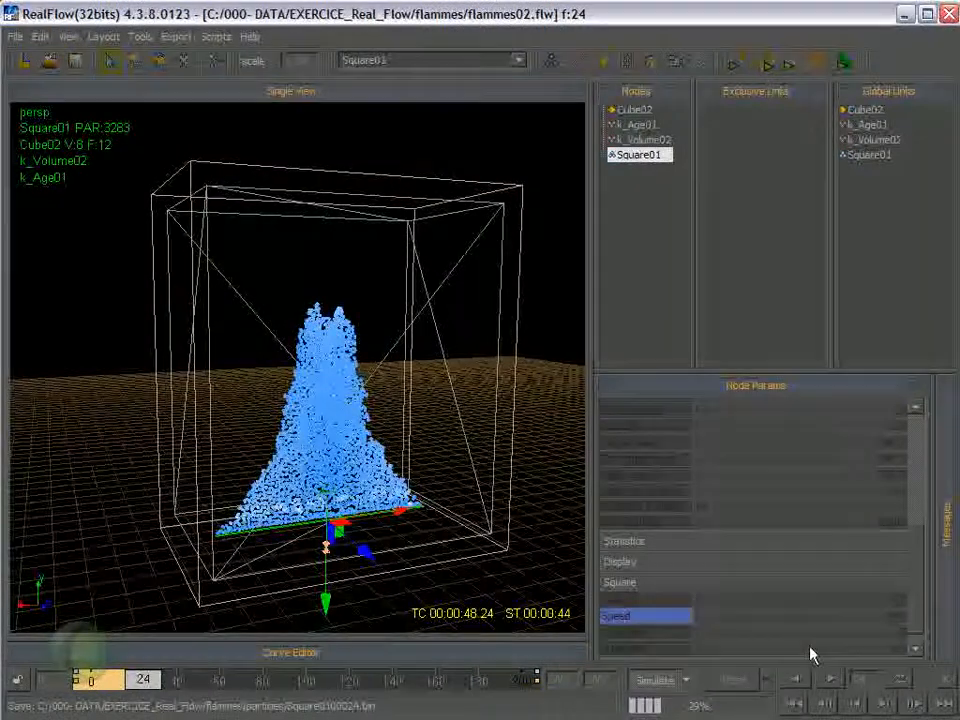
click(650, 684)
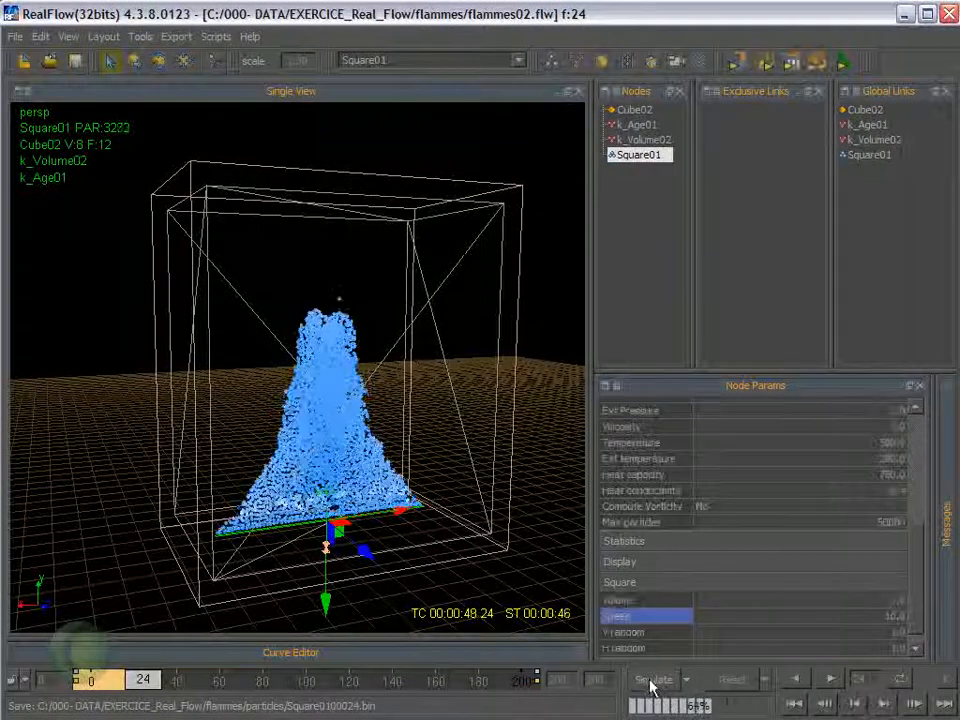
Enlarge the node parameter area and examine Square01's particle and emission parameters, including resolution, density and speed.
mouse_move(915, 632)
mouse_down()
mouse_move(922, 511)
mouse_move(926, 640)
mouse_up()
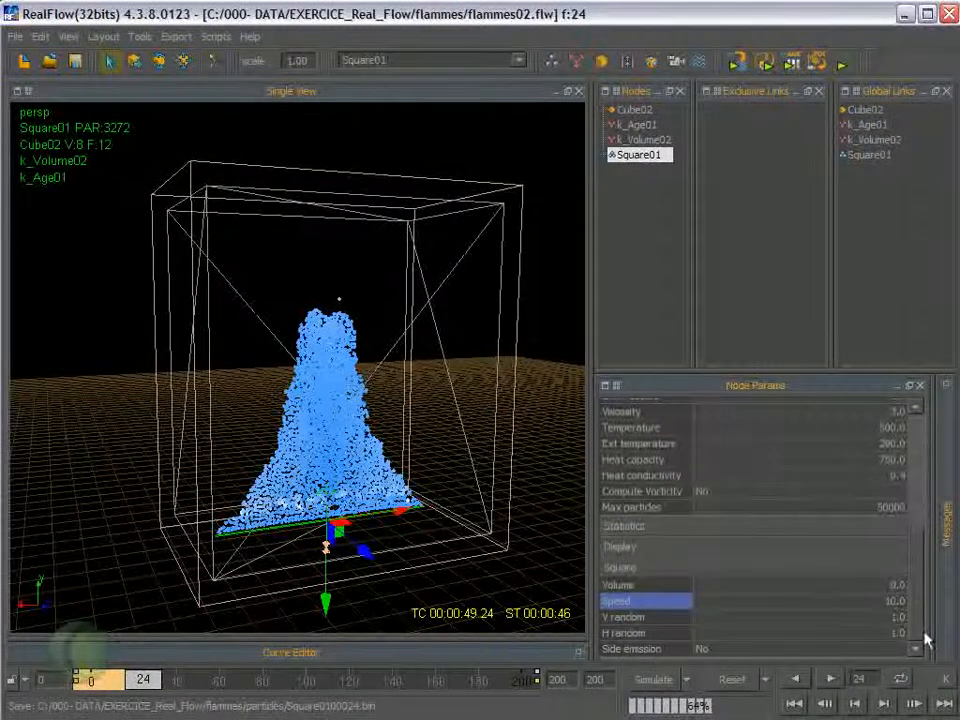
drag(741, 372, 745, 225)
scroll(915, 347, up, 3)
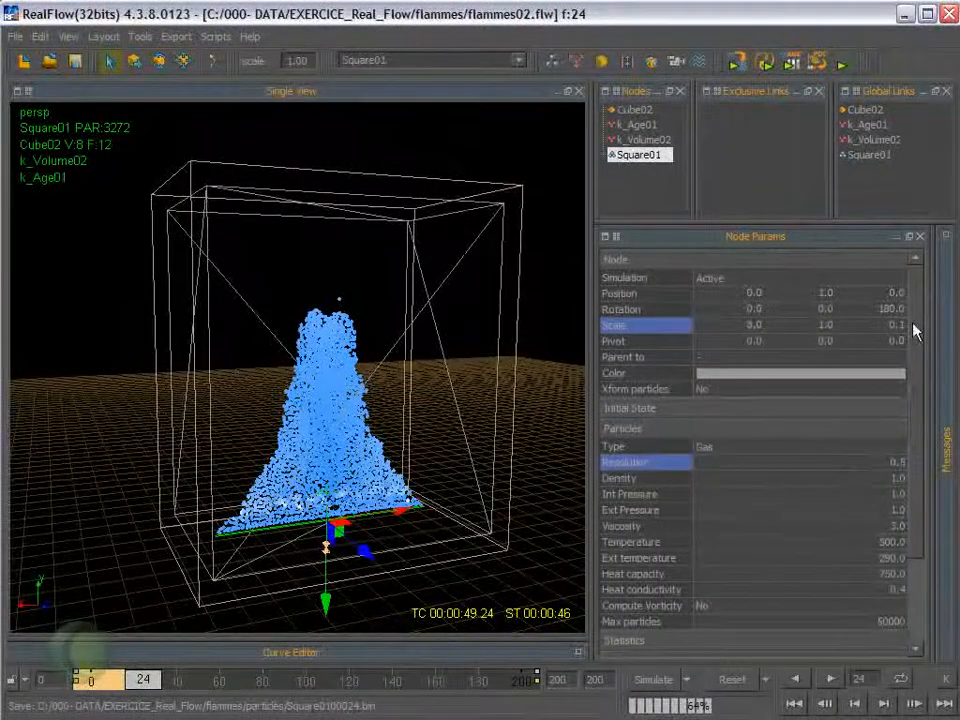
scroll(915, 335, down, 1)
scroll(916, 350, up, 1)
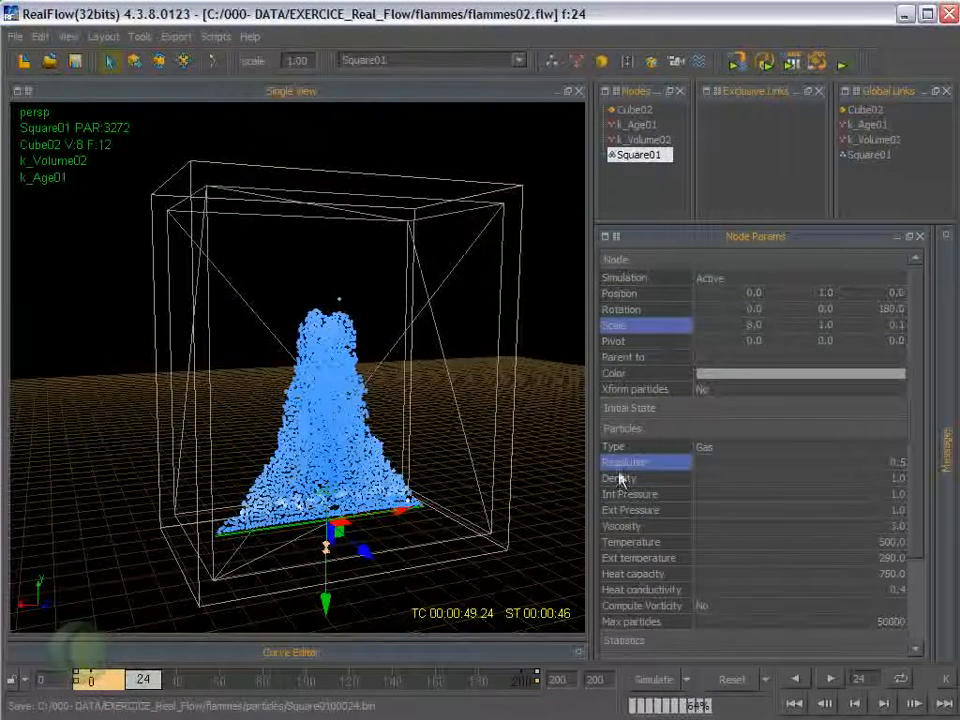
scroll(912, 480, down, 7)
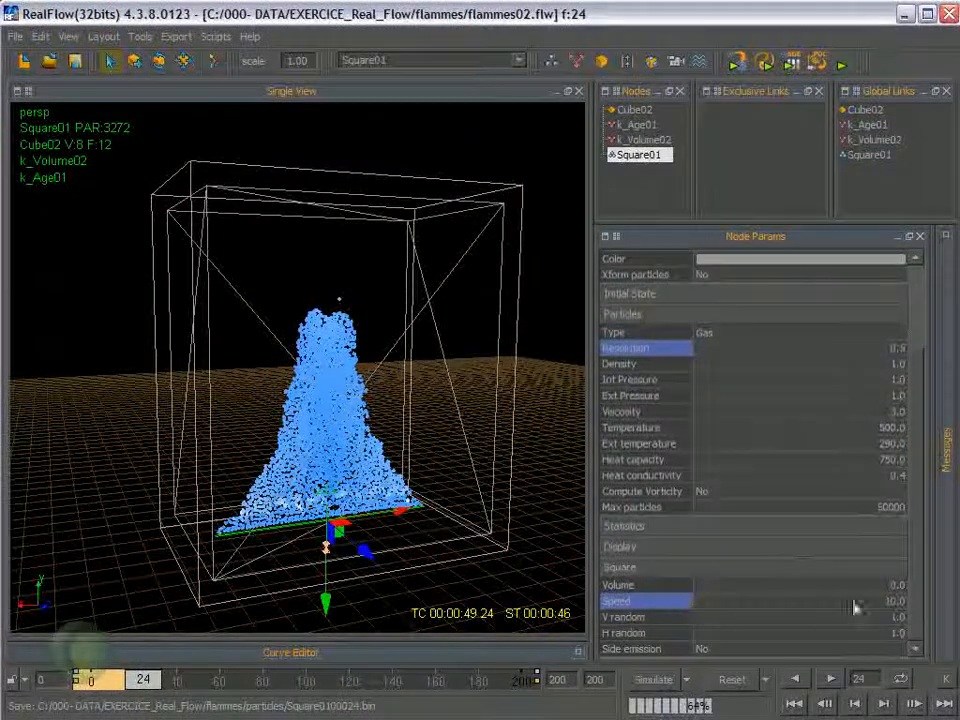
drag(780, 220, 778, 190)
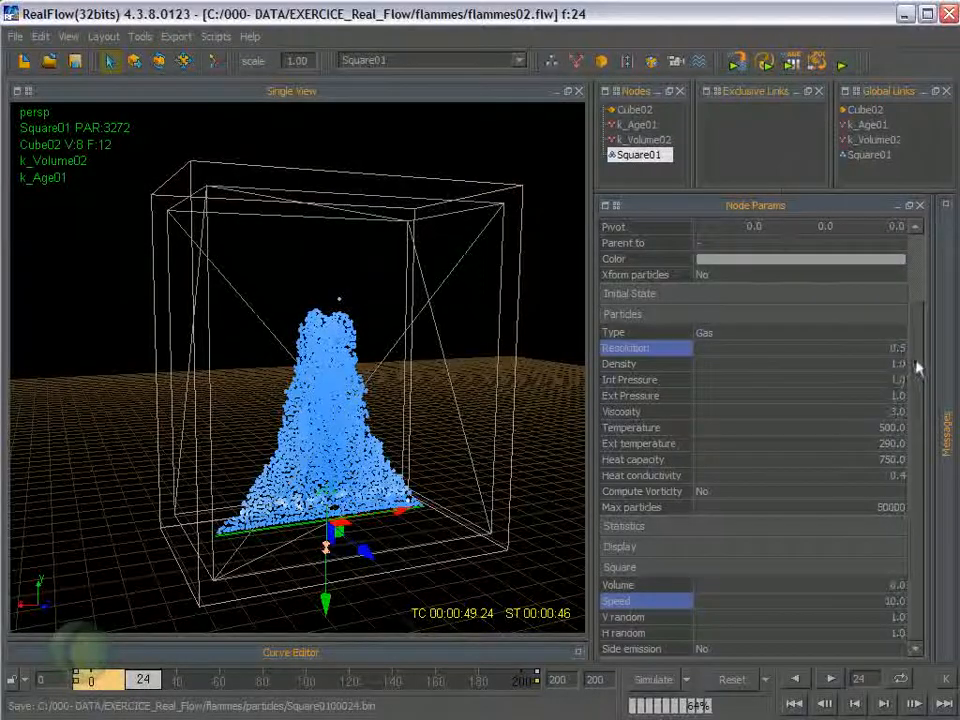
scroll(919, 364, up, 4)
scroll(919, 325, down, 2)
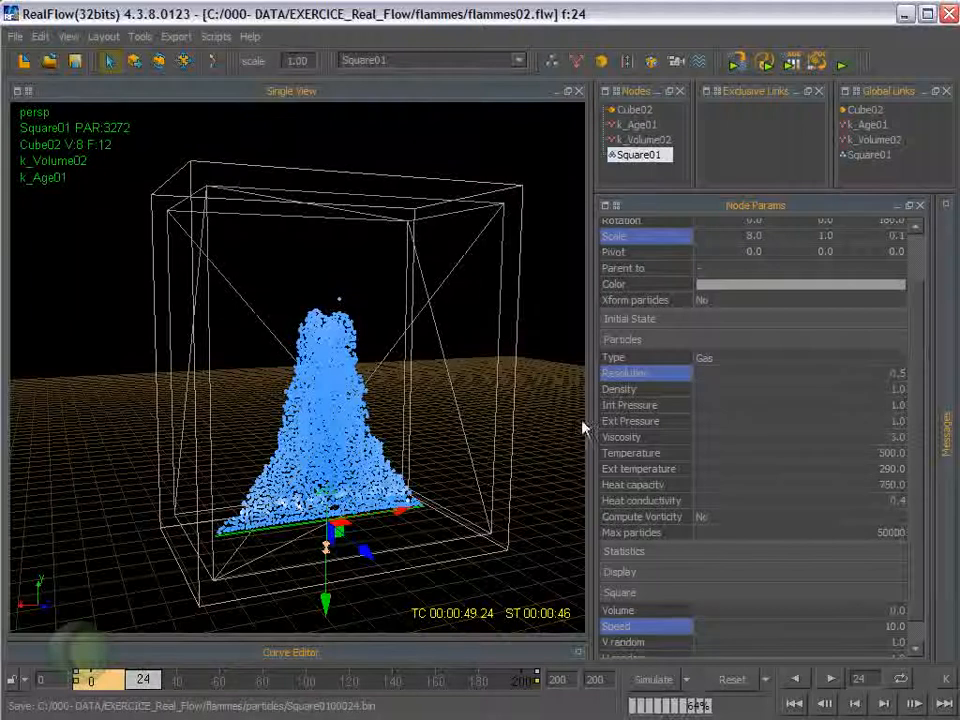
click(613, 392)
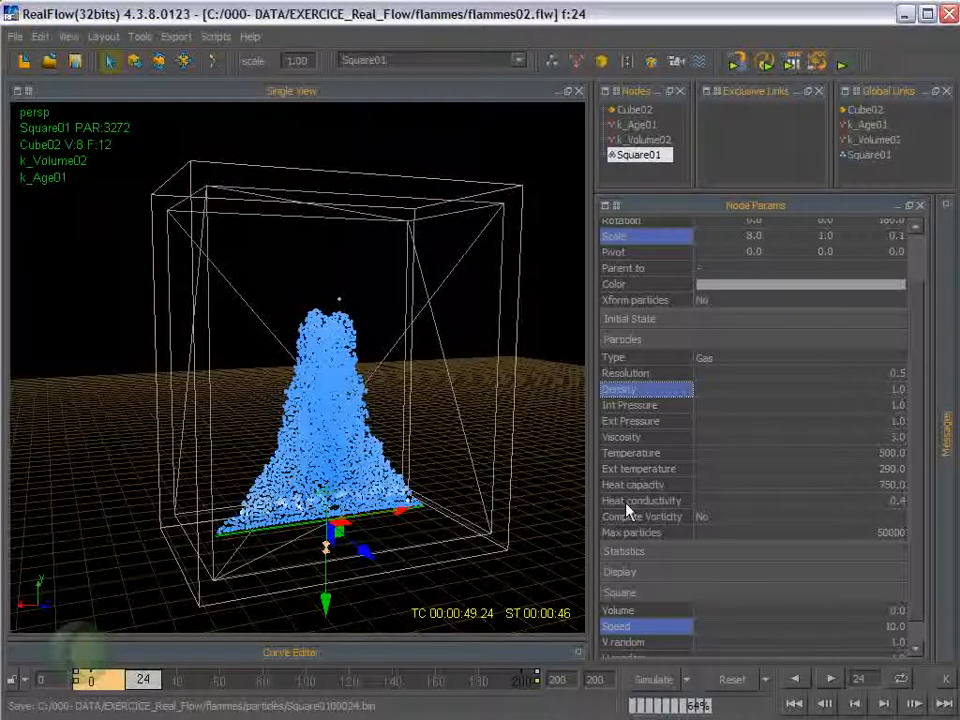
Set the Square01 gas particles' Temperature to 650.
click(645, 455)
double_click(890, 456)
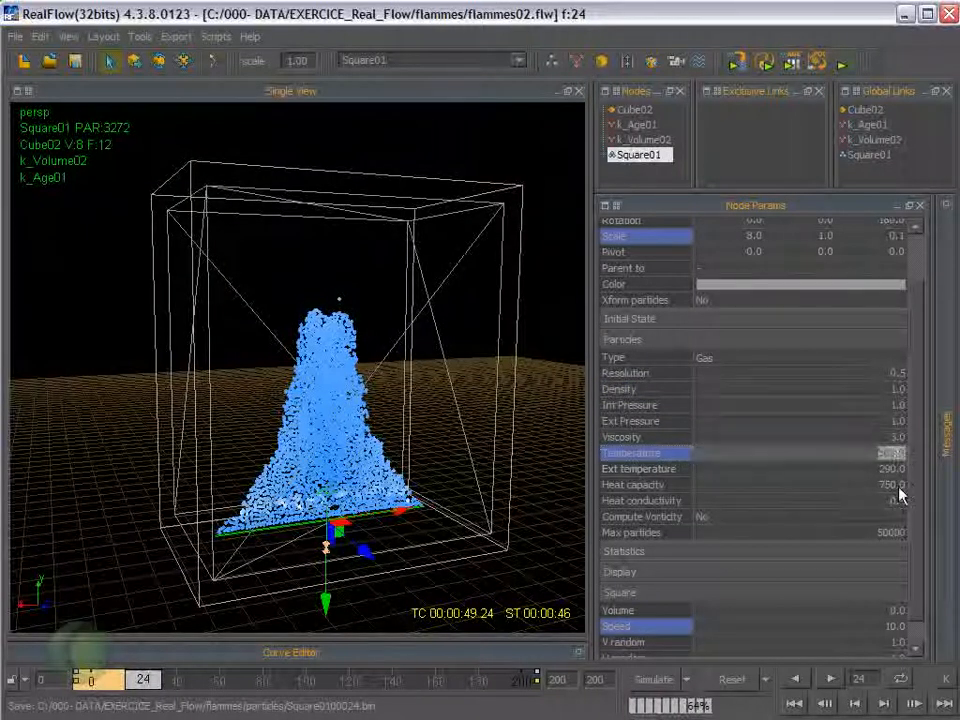
text(650)
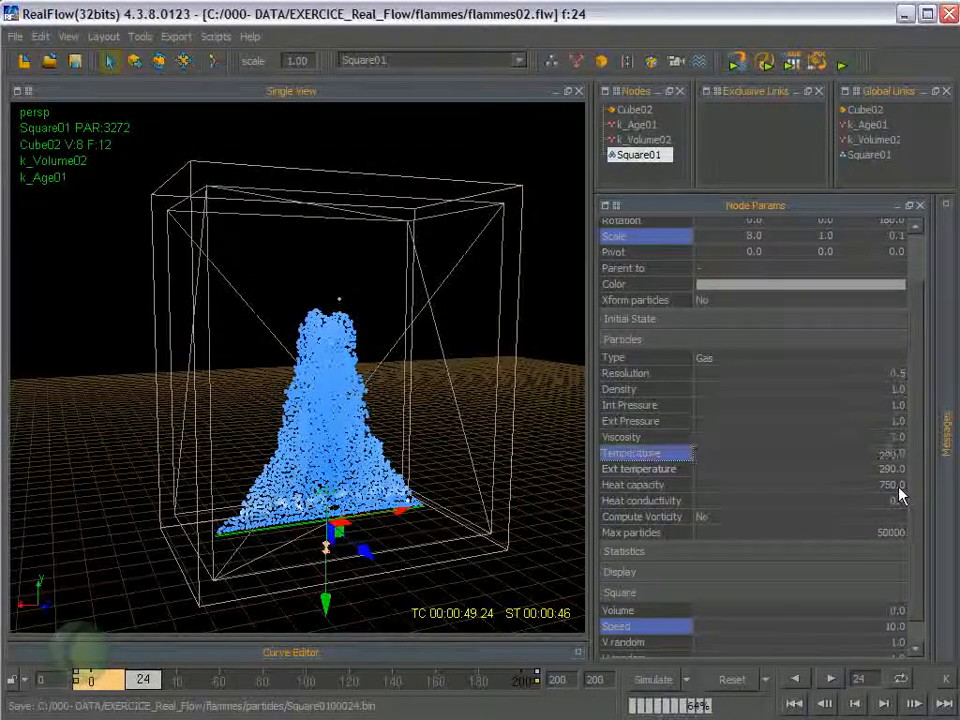
key(Return)
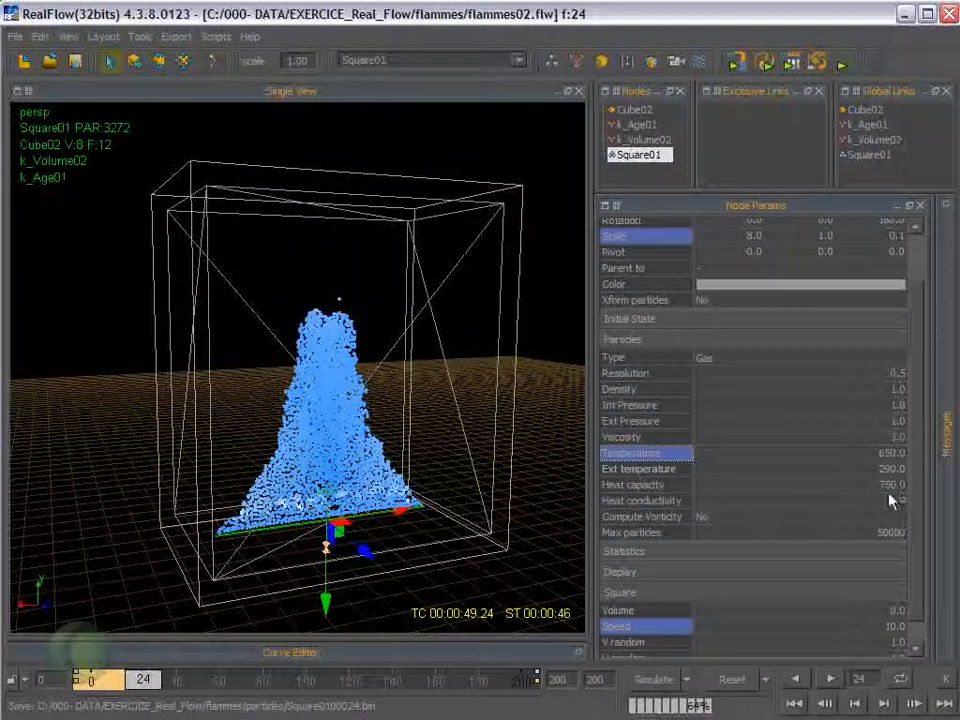
click(634, 486)
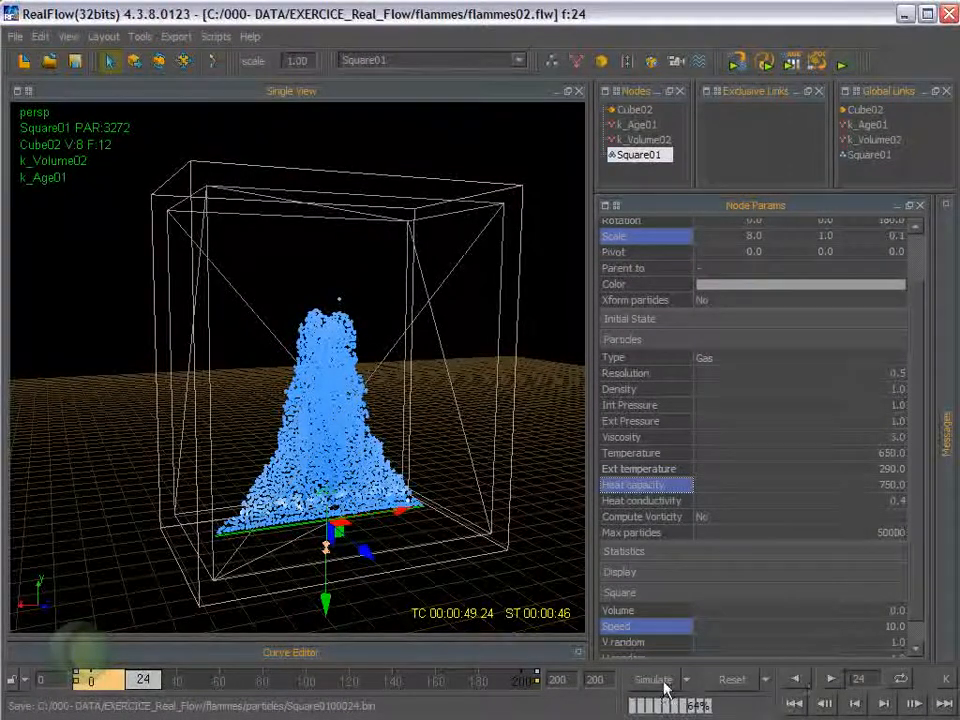
Reset and simulate the gas at the new temperature up to frame 19, checking the particle shape from the front.
click(745, 689)
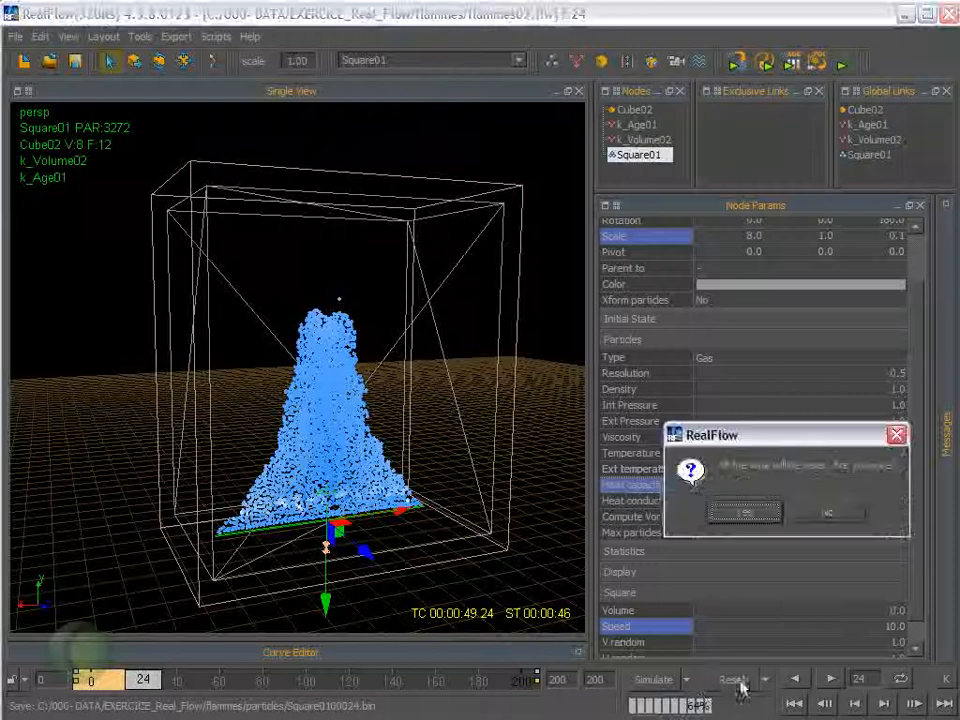
click(767, 515)
click(652, 680)
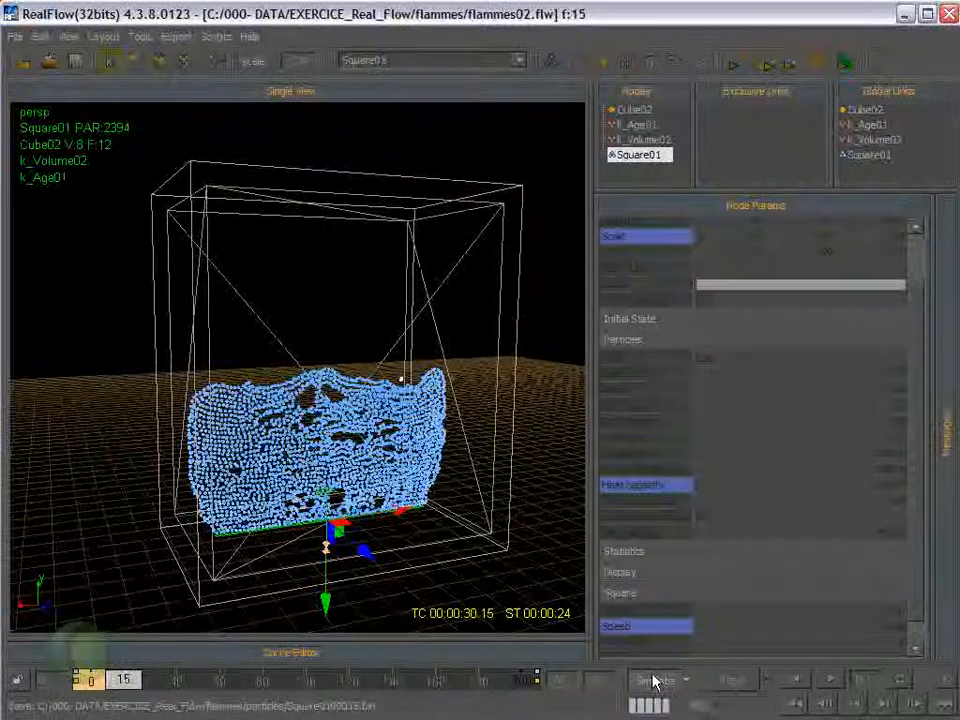
alt+drag(422, 493, 362, 553)
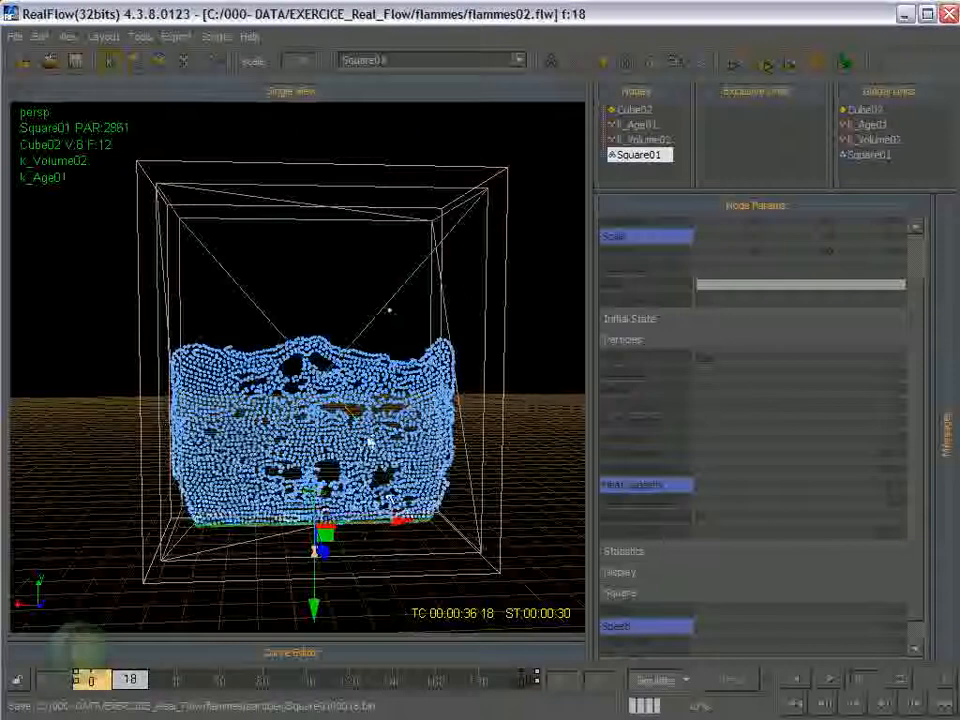
click(660, 684)
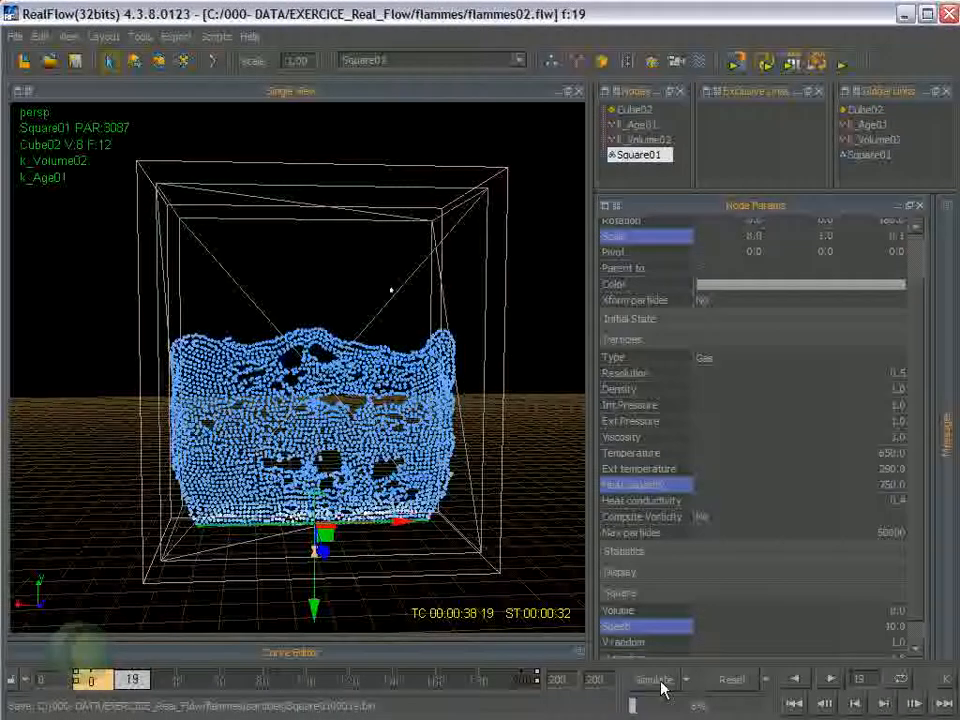
click(632, 452)
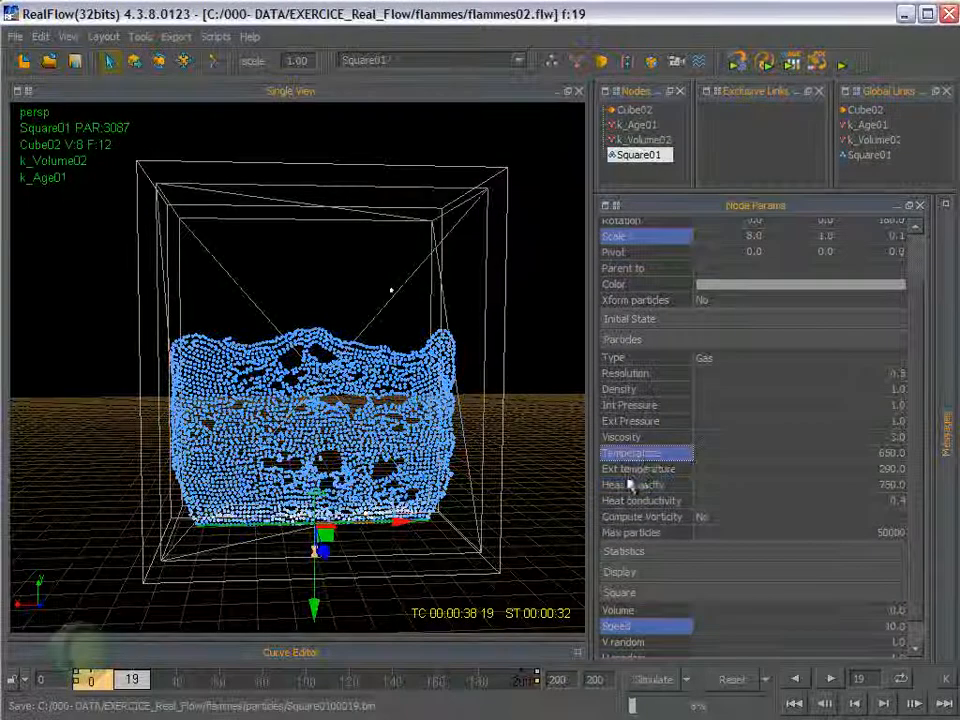
double_click(871, 456)
text(0)
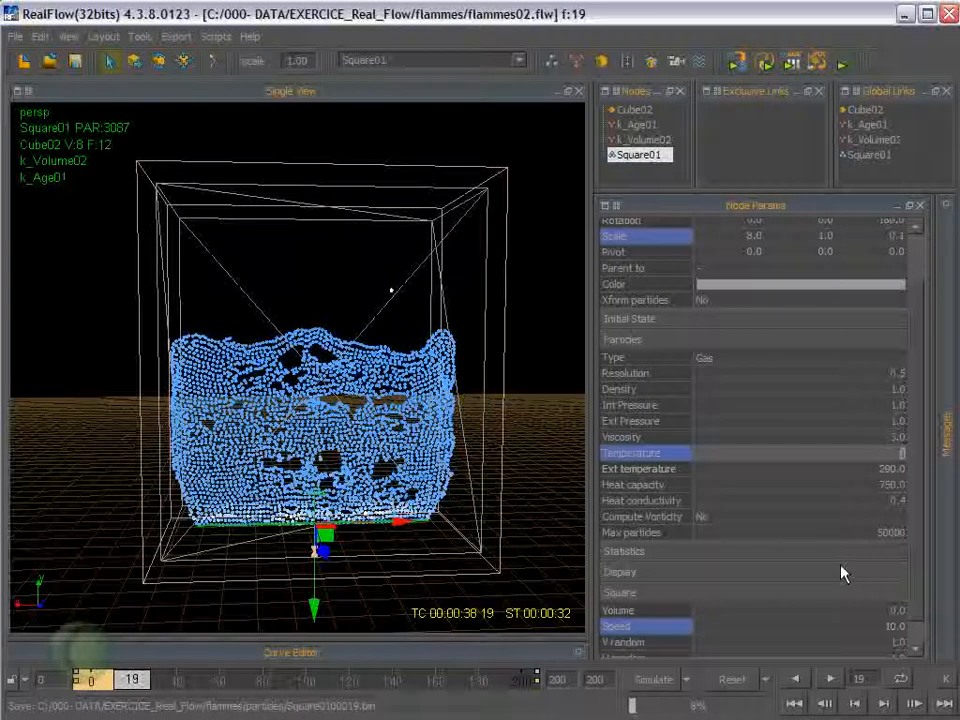
key(Escape)
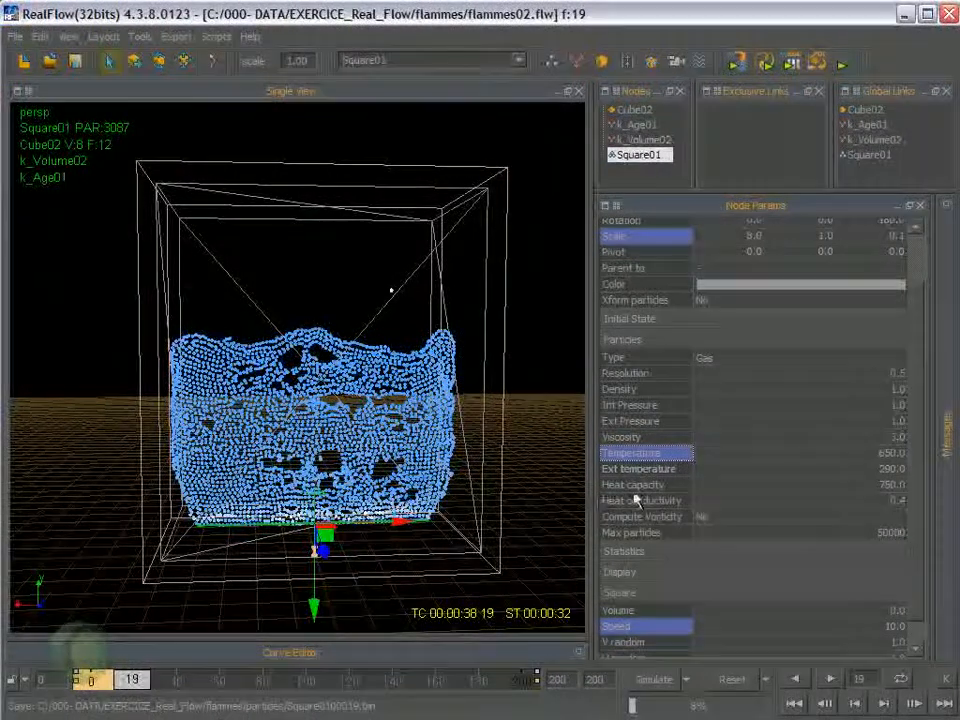
Set the Square01 gas particles' Heat capacity to 300.
double_click(893, 485)
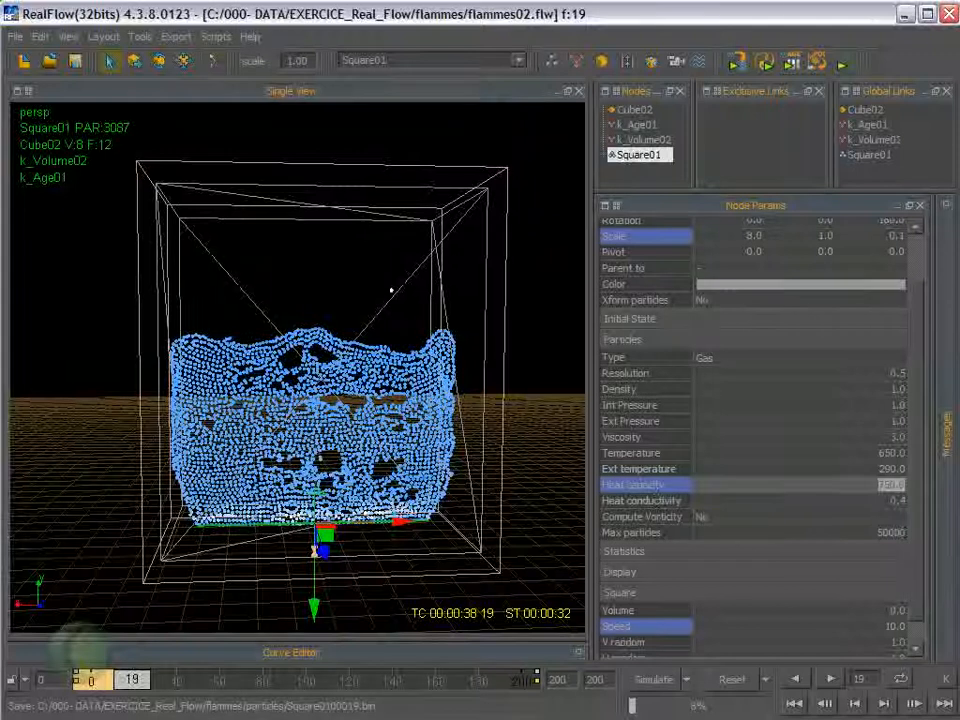
text(700)
key(Return)
double_click(889, 486)
text(300)
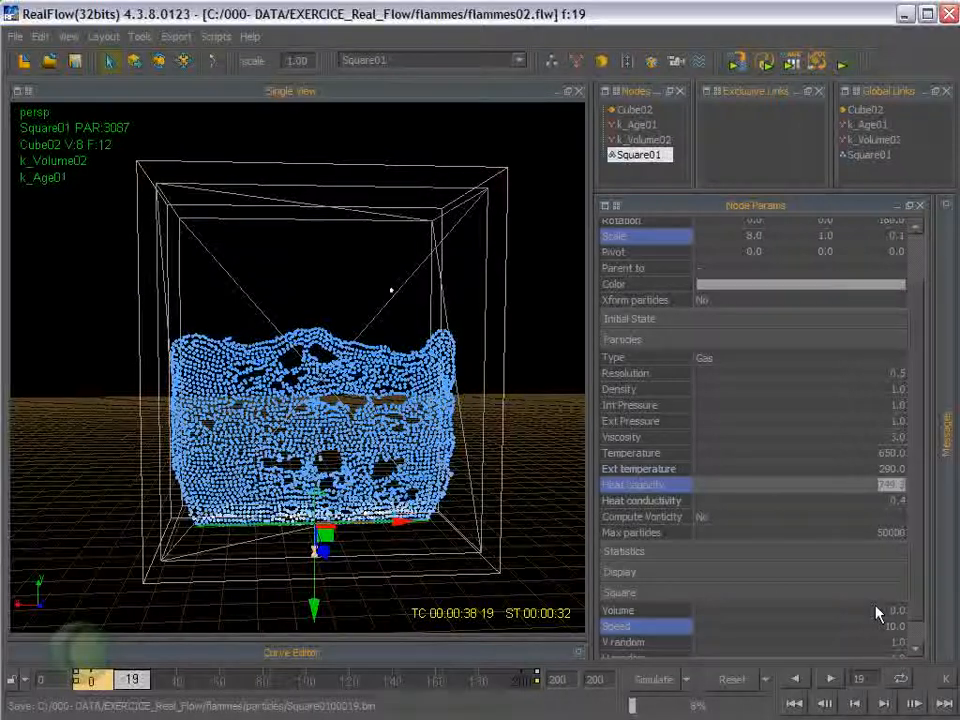
key(Return)
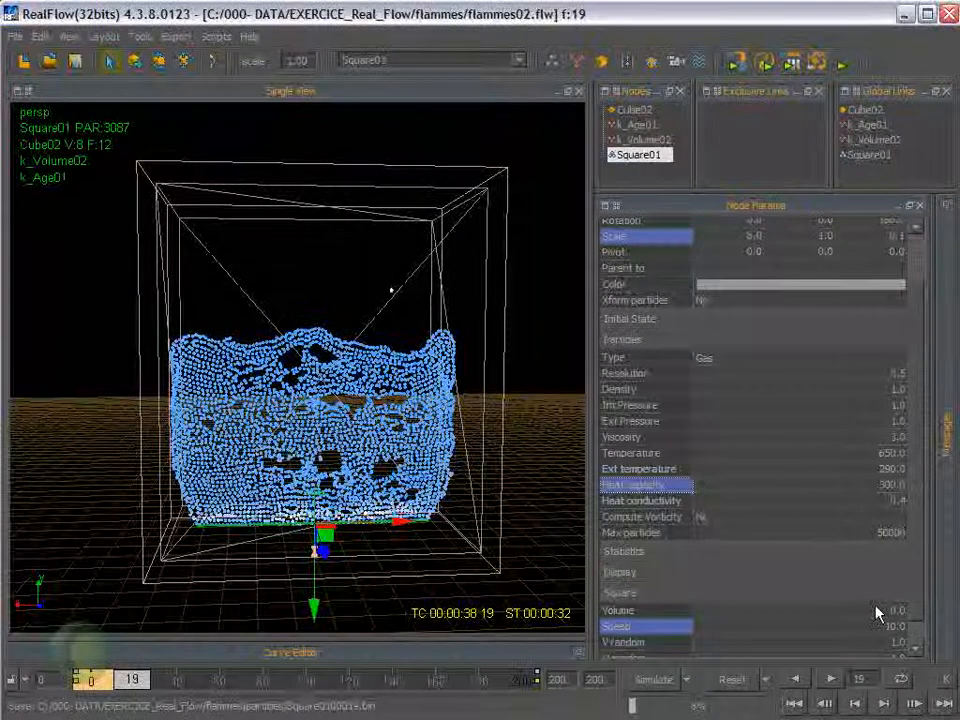
Reset and simulate the gas at the lower heat capacity up to frame 6, inspecting the particles just above the emitter up close.
click(732, 679)
click(738, 513)
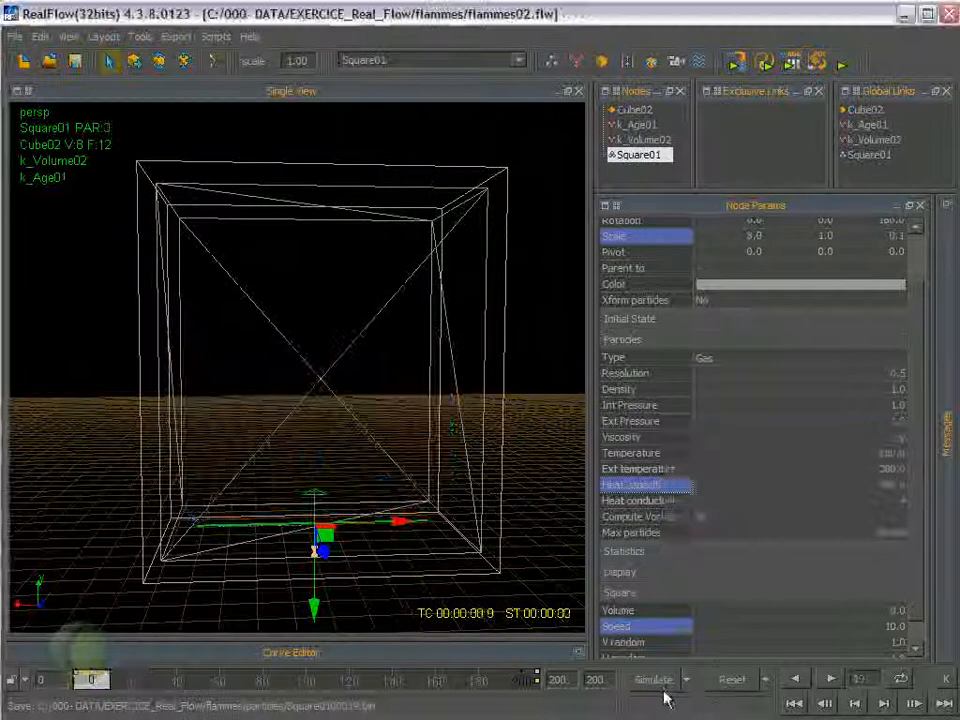
click(658, 681)
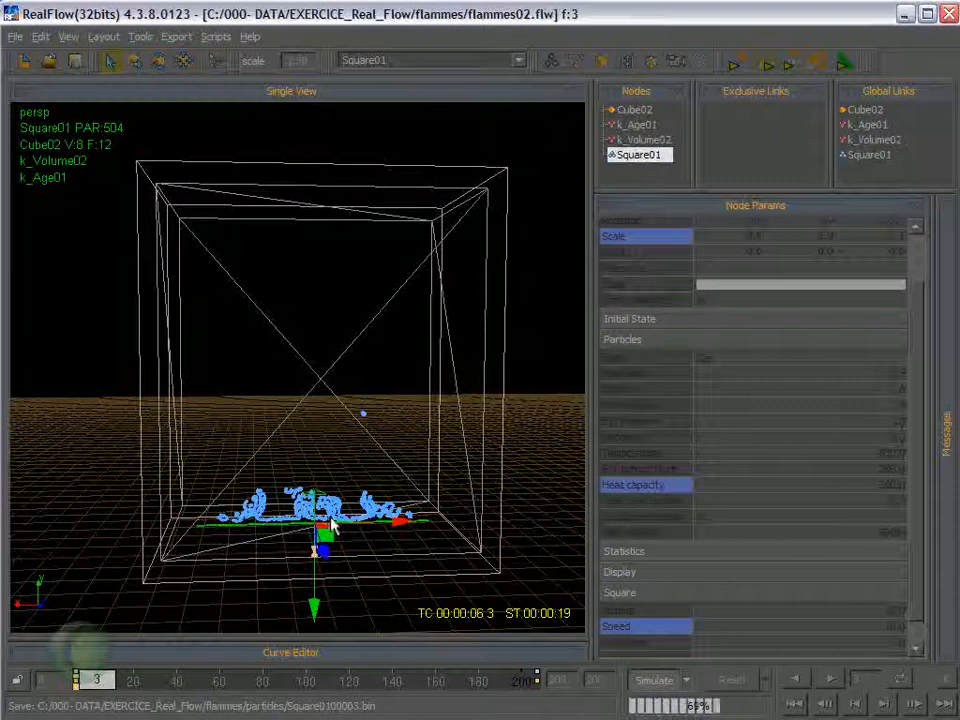
alt+drag(333, 518, 369, 505)
scroll(364, 501, up, 2)
alt+middle_drag(363, 500, 347, 339)
scroll(341, 404, up, 2)
alt+drag(339, 470, 342, 514)
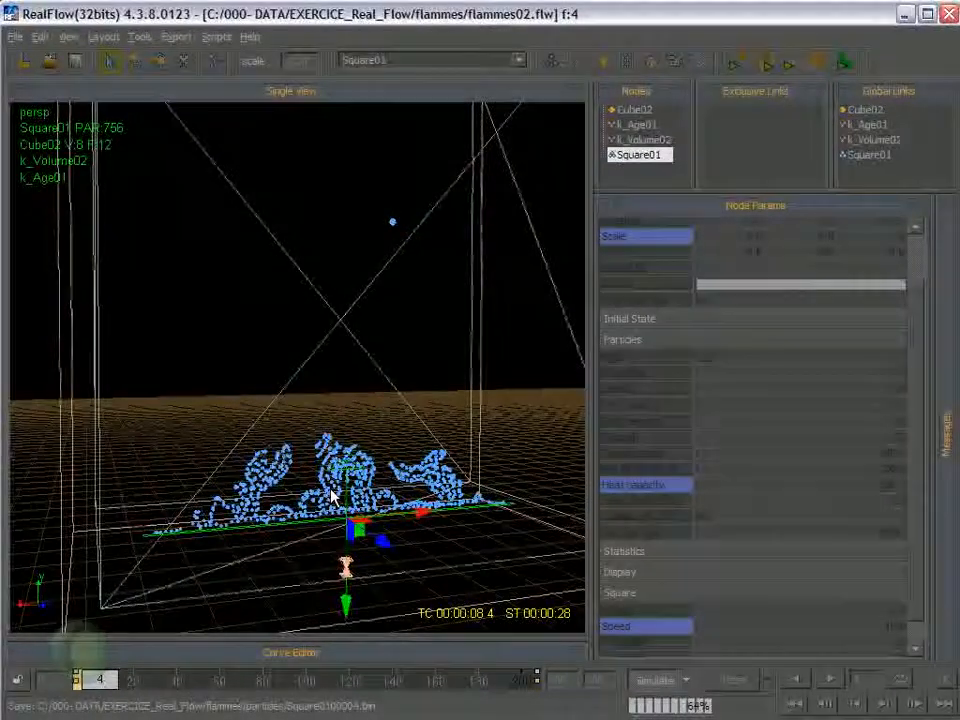
alt+middle_drag(333, 497, 321, 375)
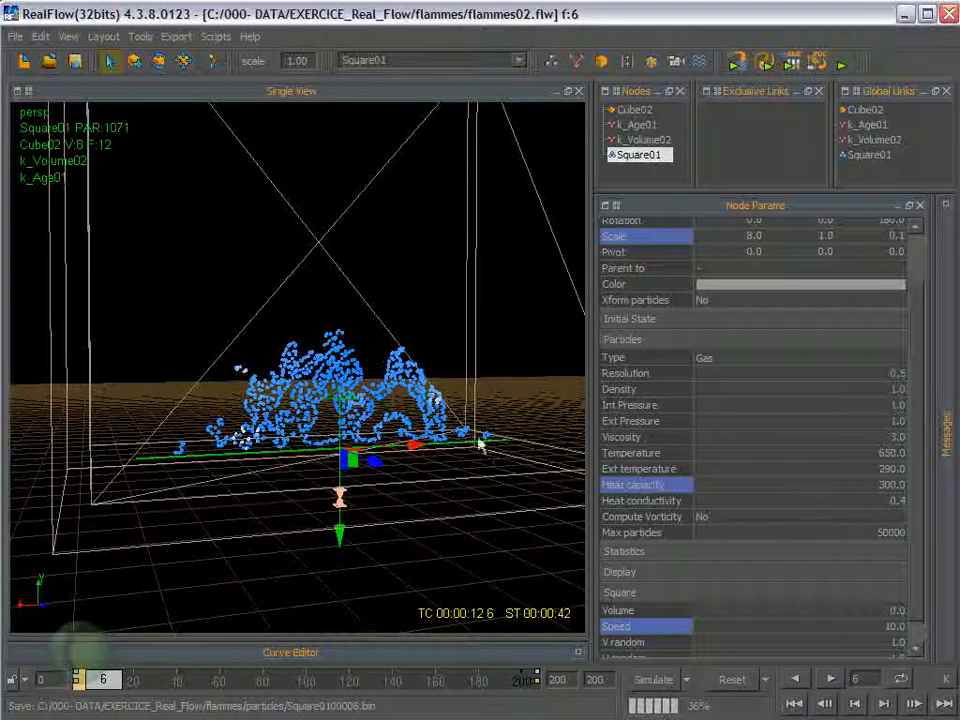
Set the Square01 gas particles' Heat capacity to 400.
double_click(890, 486)
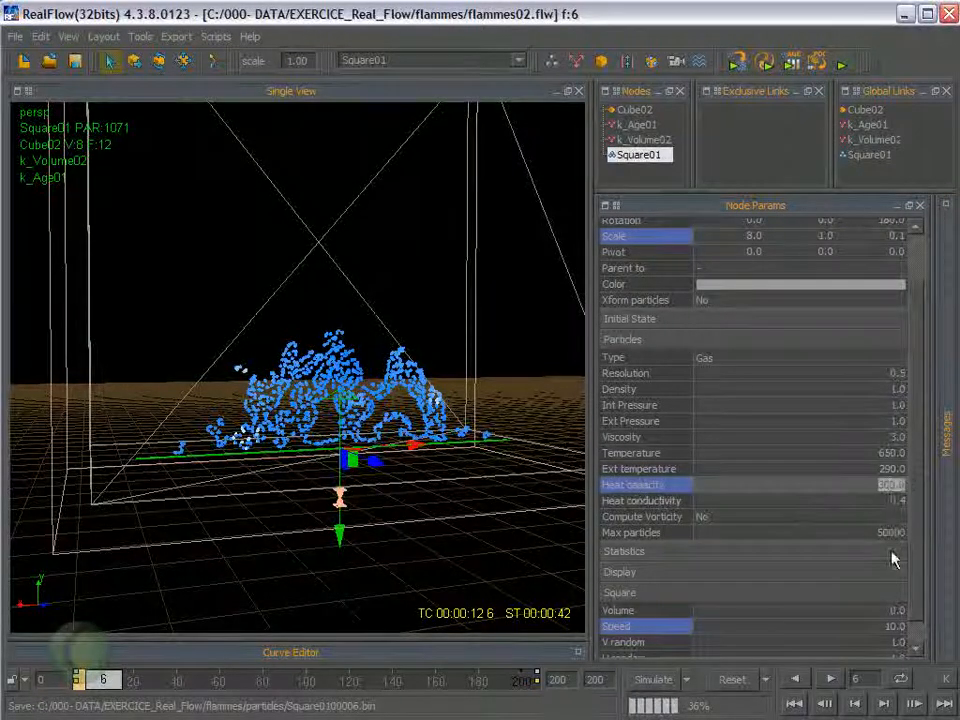
text(800)
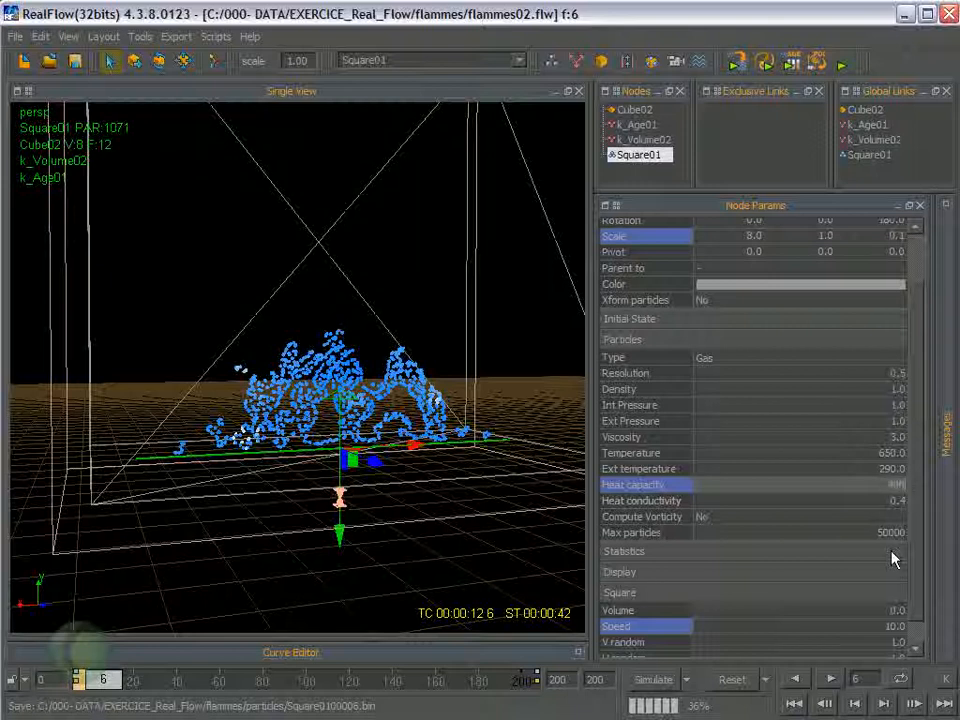
key(Return)
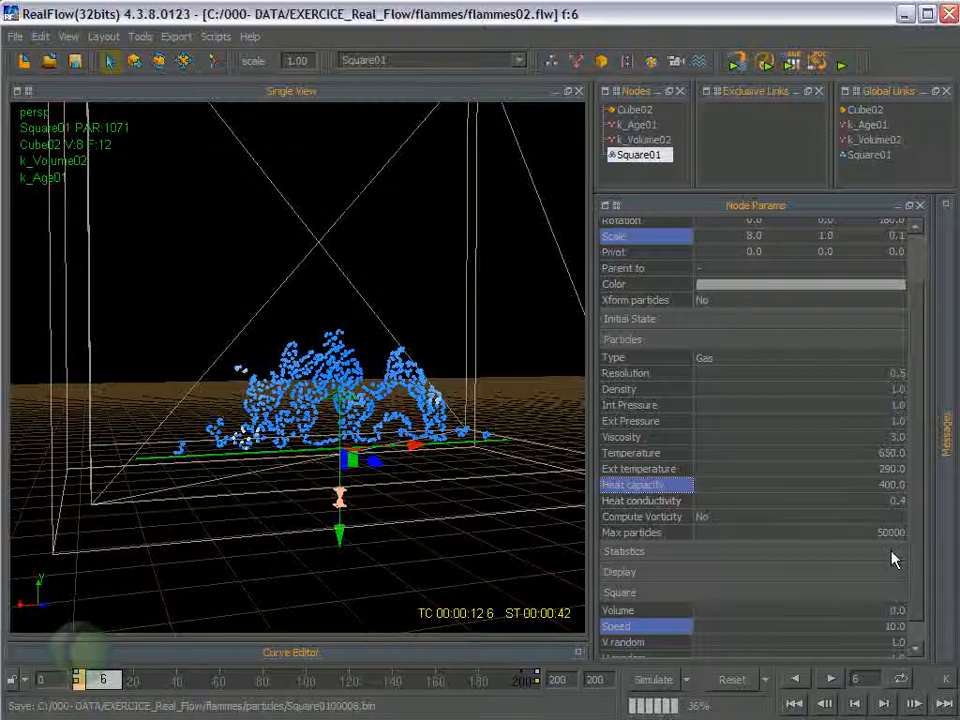
Reset and simulate with the new heat capacity up to frame 10, examining the forming flame from near and far.
click(731, 680)
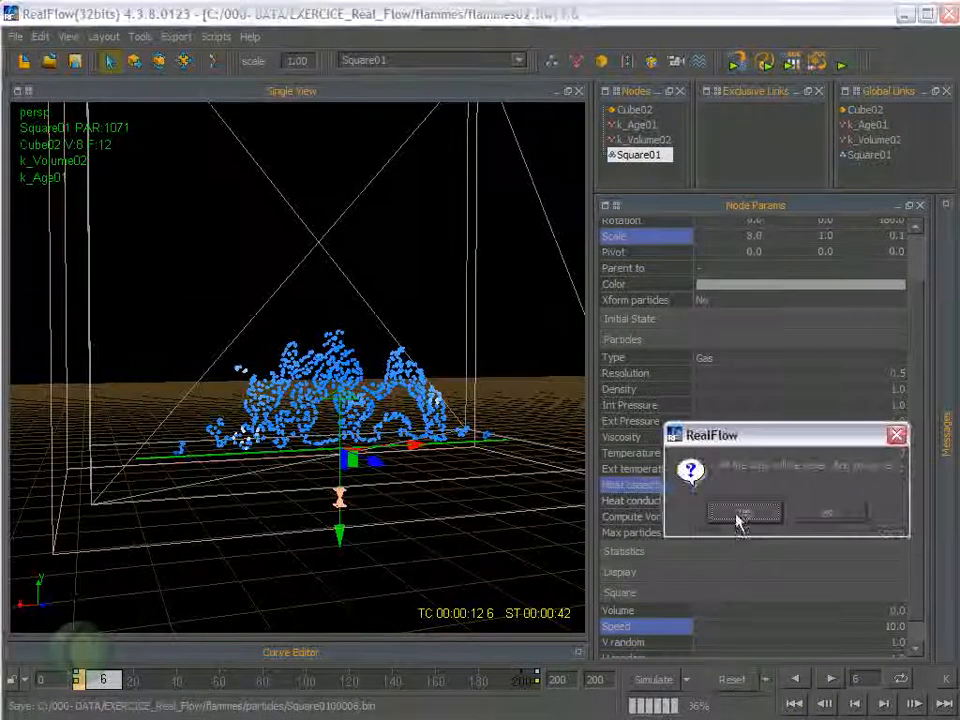
click(735, 515)
click(655, 680)
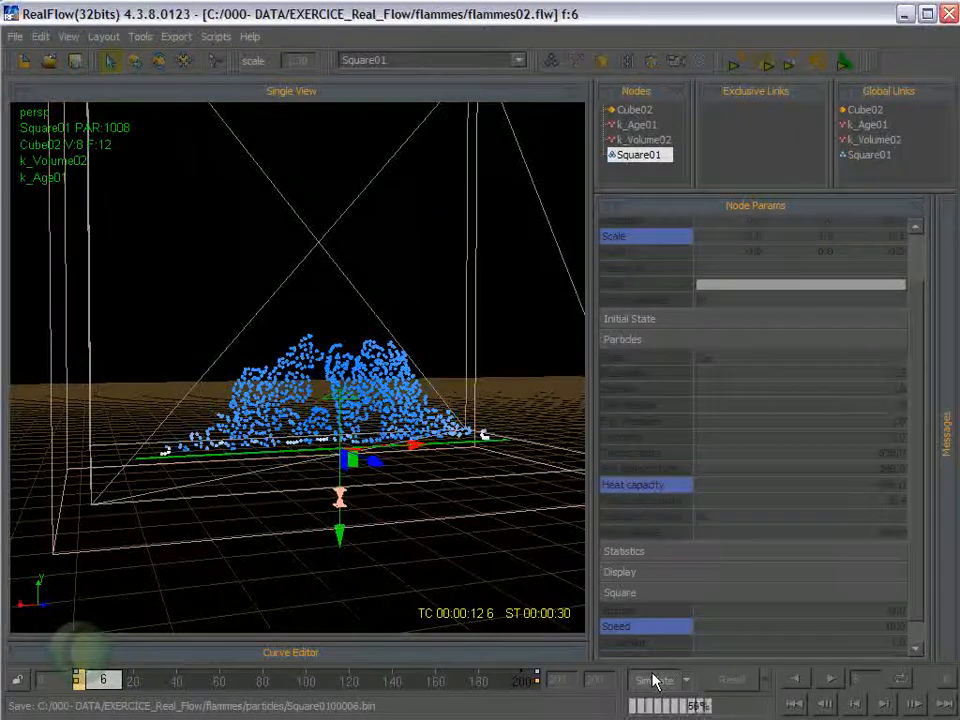
scroll(407, 538, down, 3)
mouse_move(332, 486)
alt+mouse_down()
mouse_move(368, 515)
mouse_move(331, 502)
alt+mouse_up()
scroll(362, 510, up, 4)
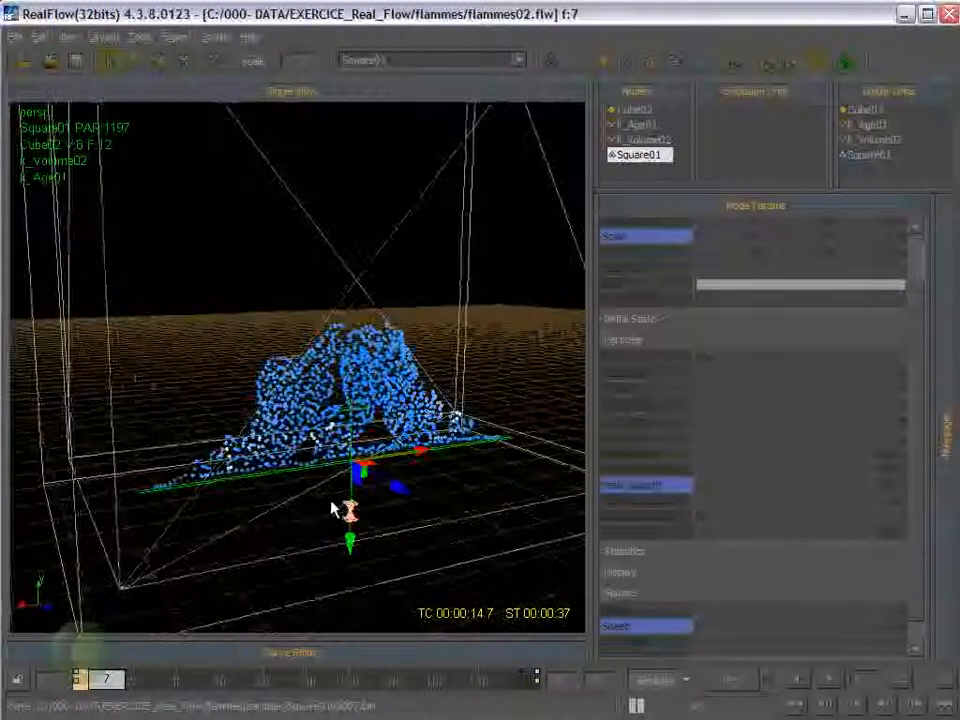
scroll(332, 502, down, 1)
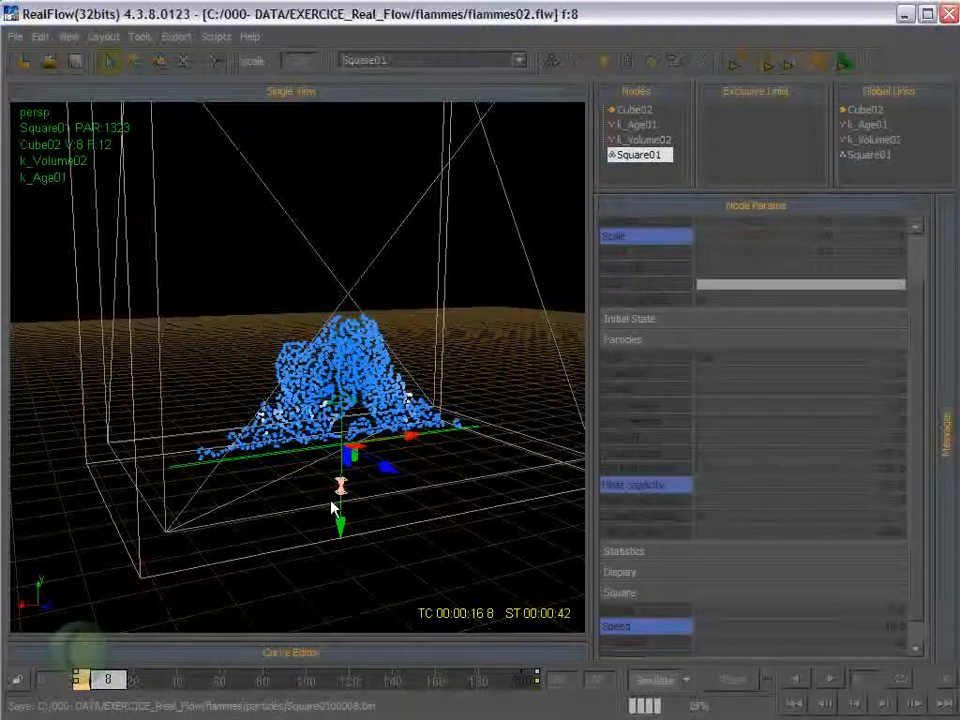
scroll(333, 508, down, 4)
scroll(333, 508, up, 1)
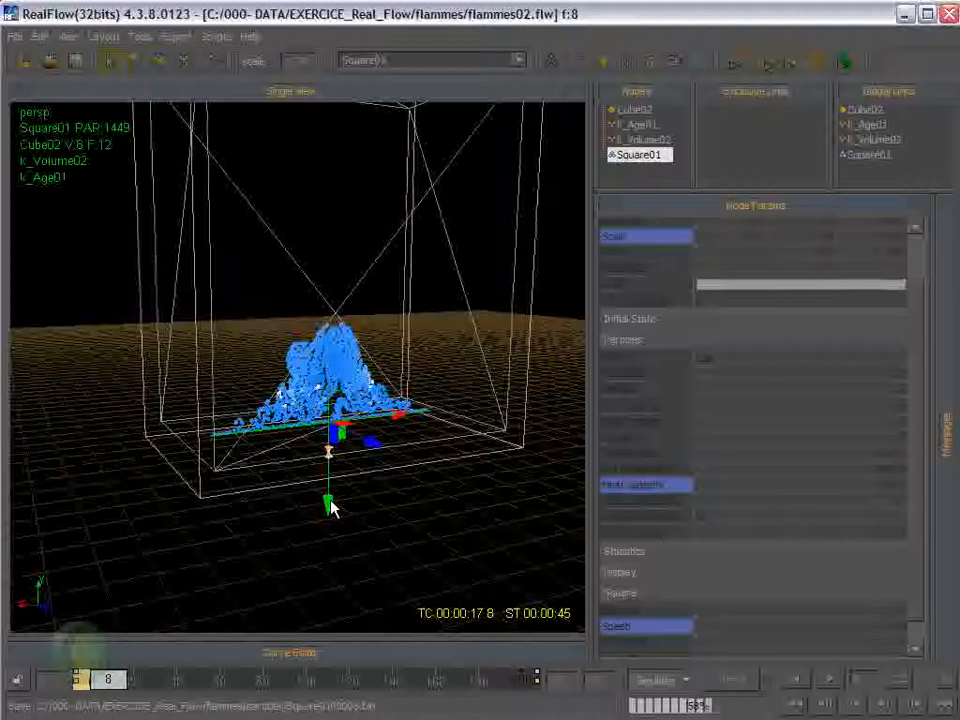
scroll(333, 508, up, 3)
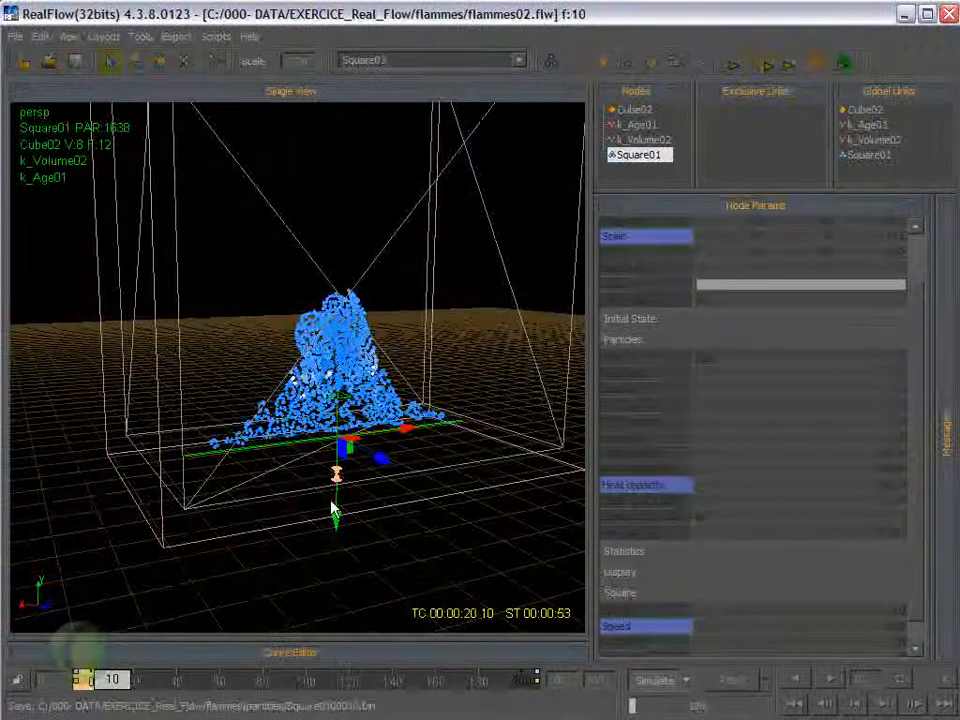
Let the simulation run on to frame 21 while examining the flame column from several angles, and stop it there.
alt+drag(343, 454, 305, 440)
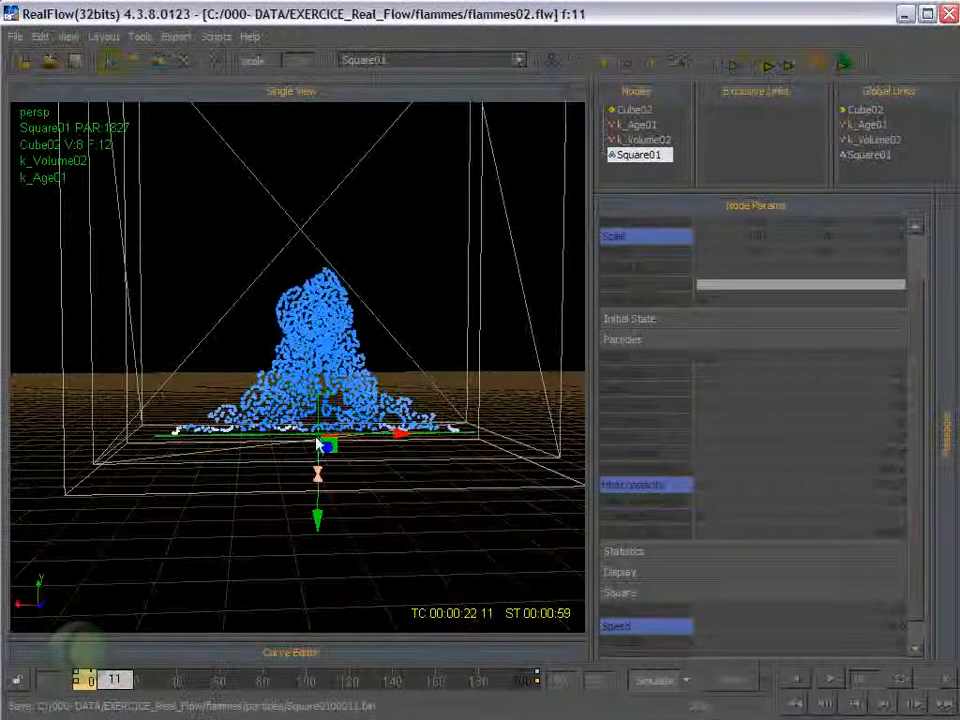
alt+drag(293, 432, 352, 448)
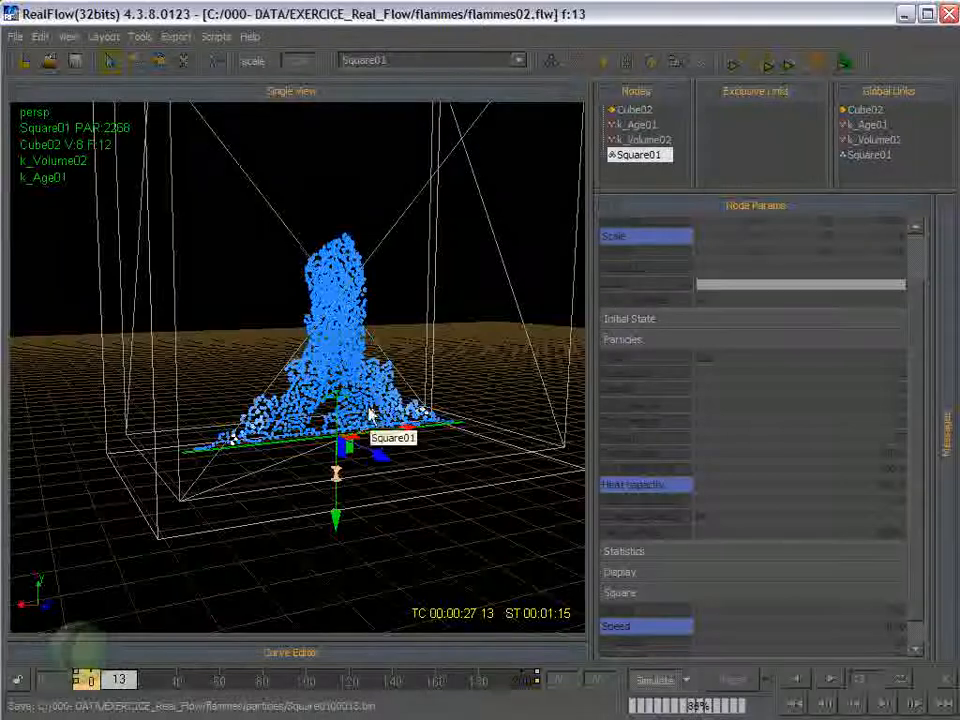
mouse_move(369, 413)
alt+mouse_down()
mouse_move(150, 420)
mouse_move(377, 411)
mouse_move(373, 420)
alt+mouse_up()
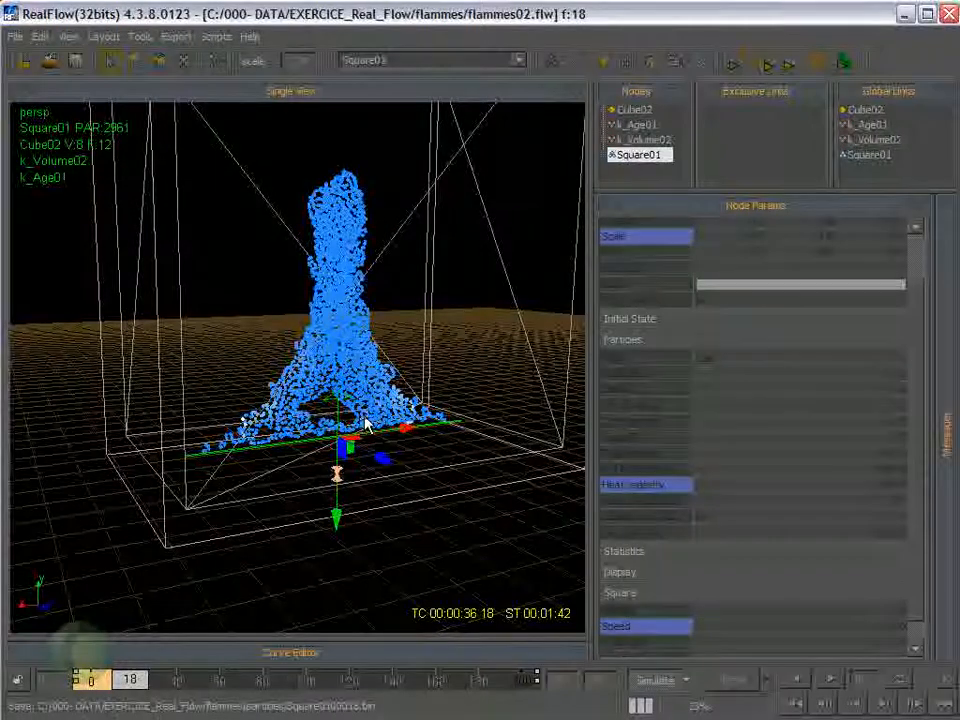
alt+drag(360, 420, 380, 410)
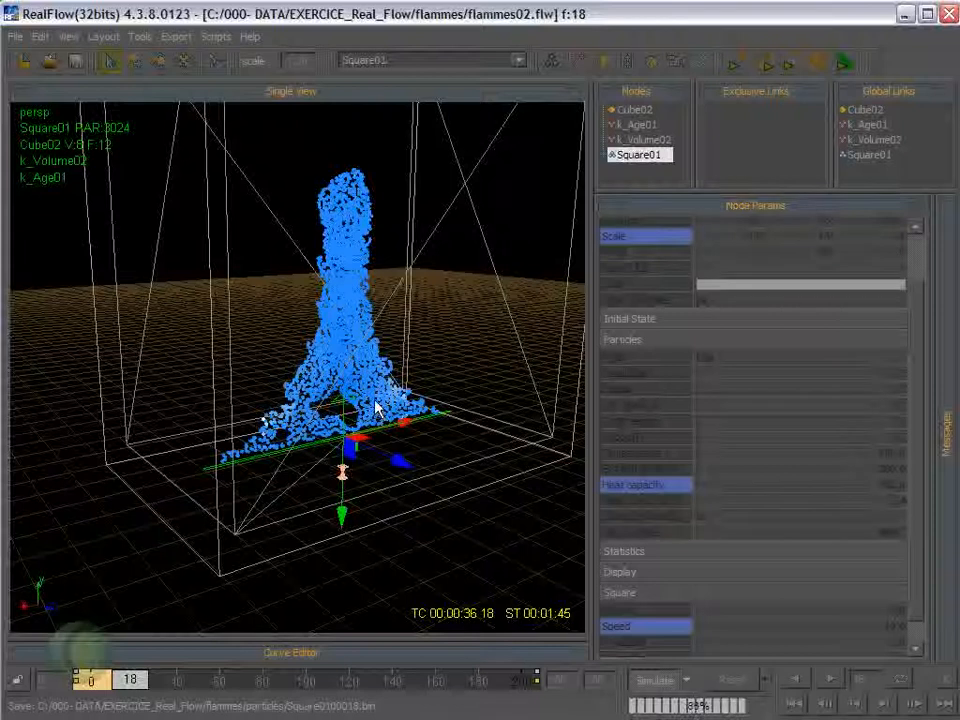
alt+drag(375, 407, 266, 439)
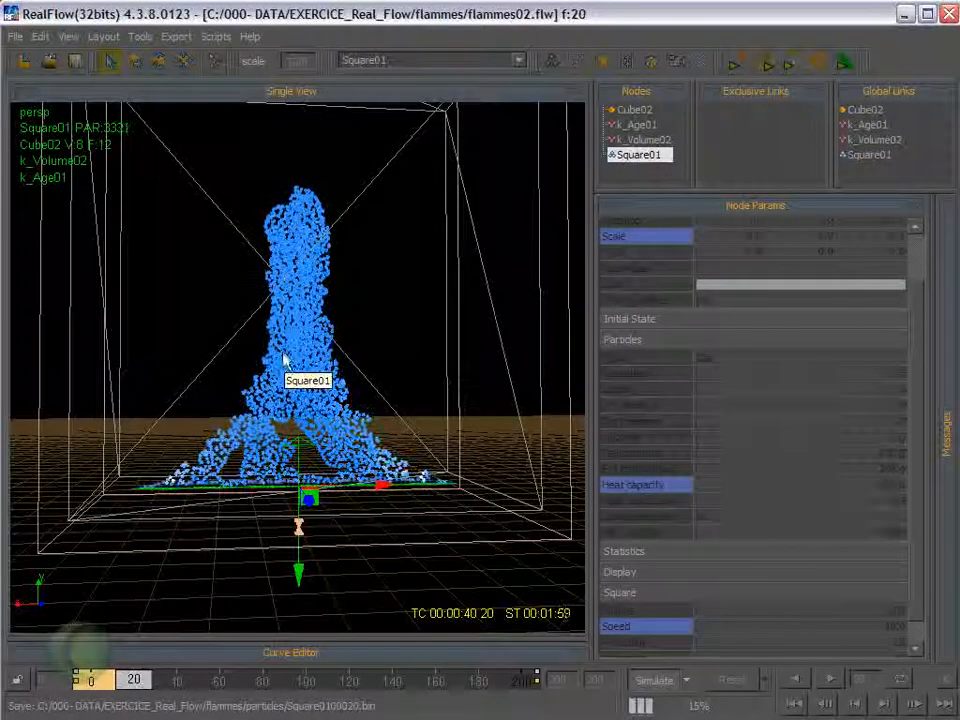
alt+drag(311, 450, 261, 429)
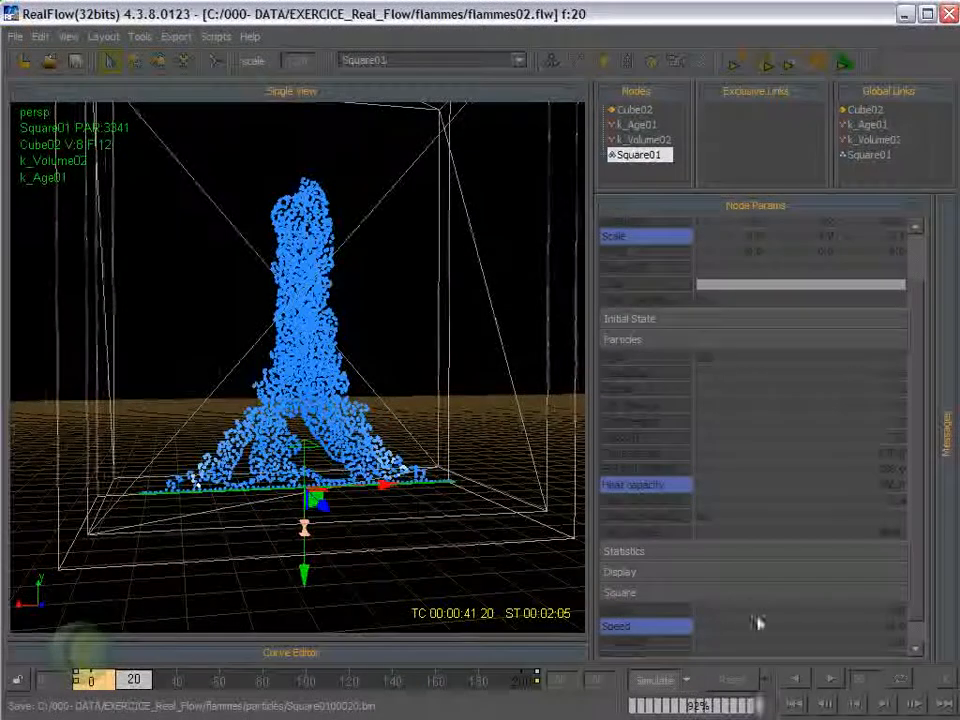
click(652, 684)
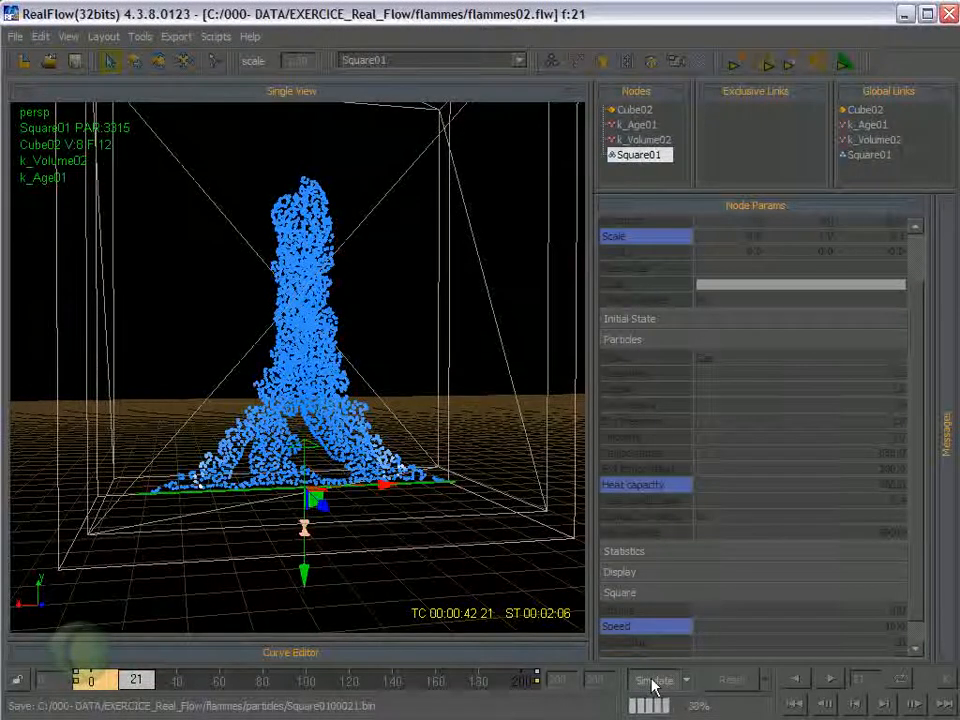
Reset the simulation and start a new run with the Square01 emitter's Speed set to 8.
click(728, 684)
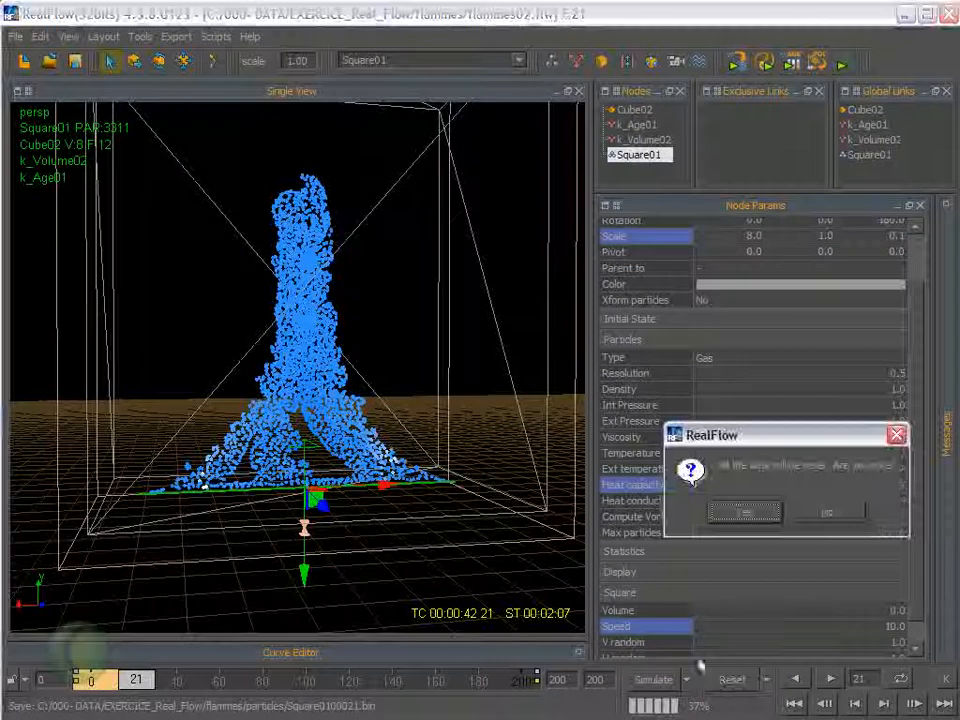
click(741, 512)
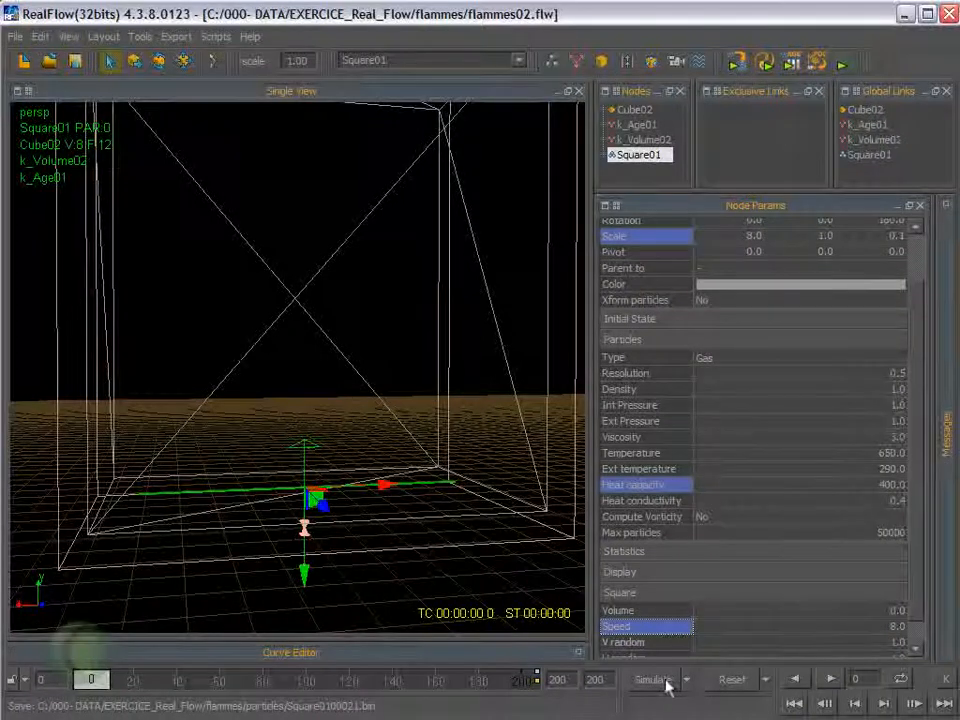
click(665, 684)
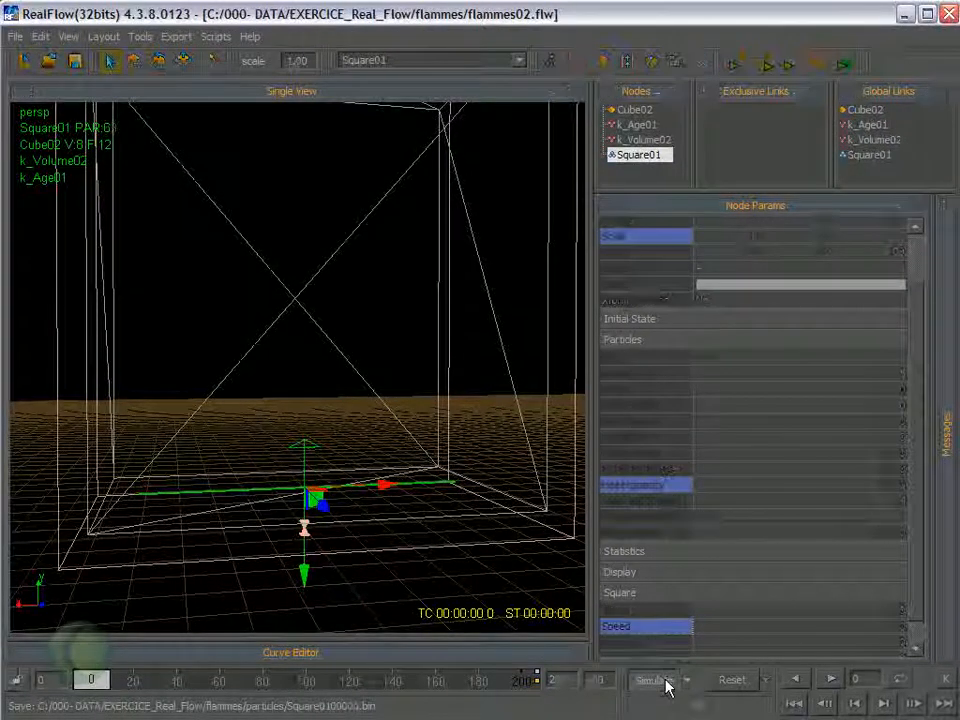